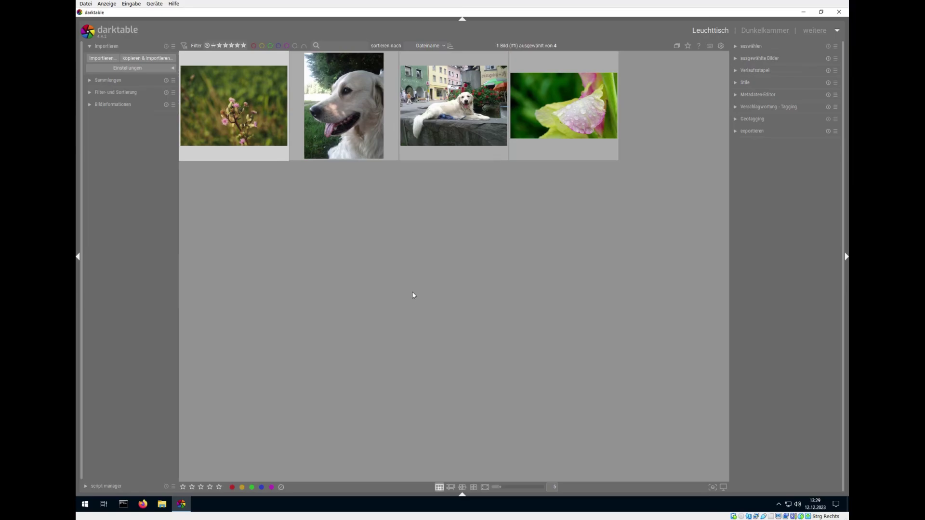
# Step: Browse the script manager's list of scripts, then collapse it again
pyautogui.click(90, 484)
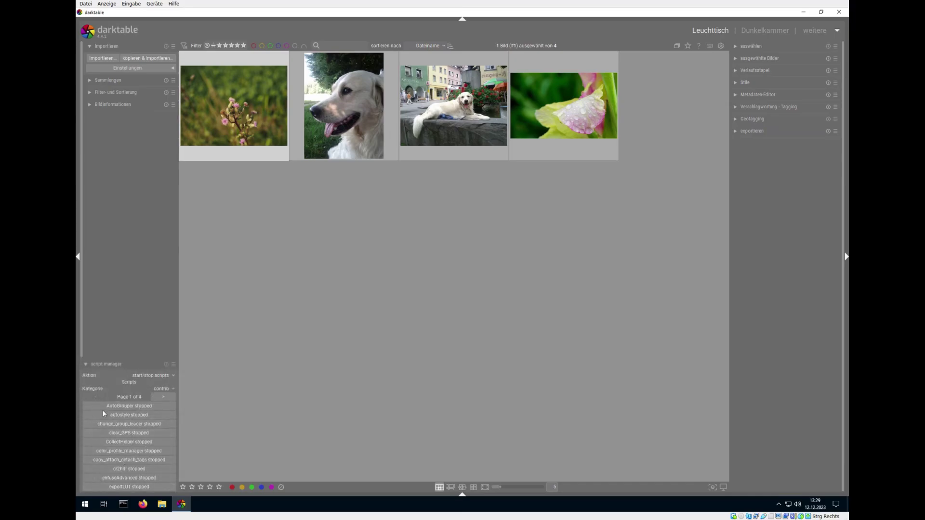
pyautogui.click(164, 396)
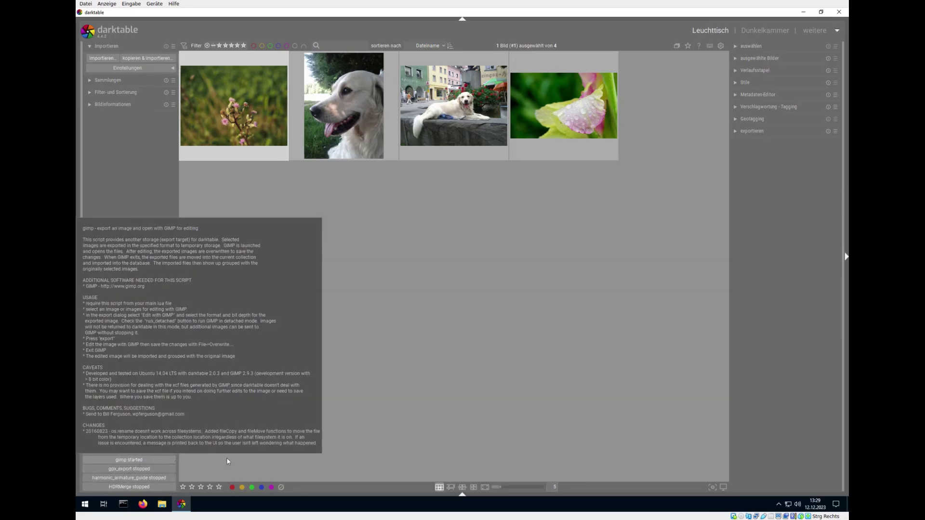
pyautogui.click(130, 366)
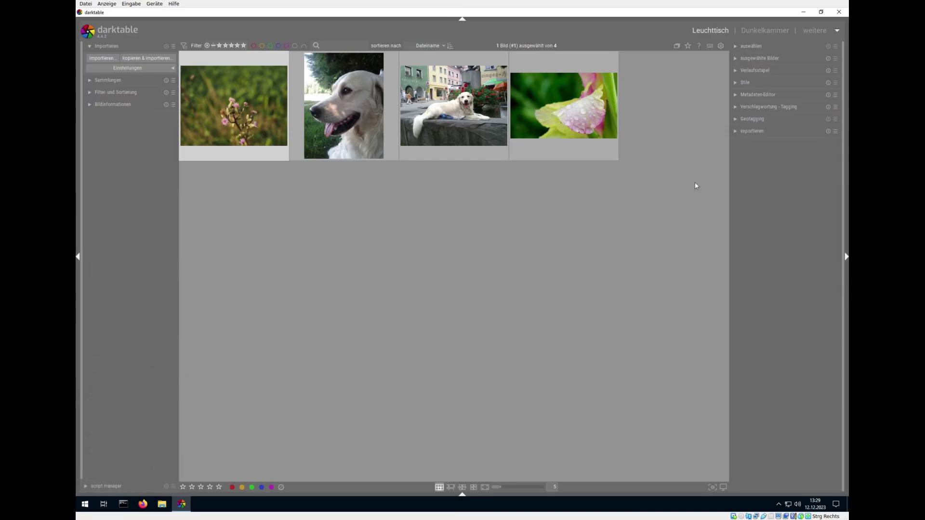
# Step: Set the export storage target to Edit with GIMP and export the selected image
pyautogui.click(750, 131)
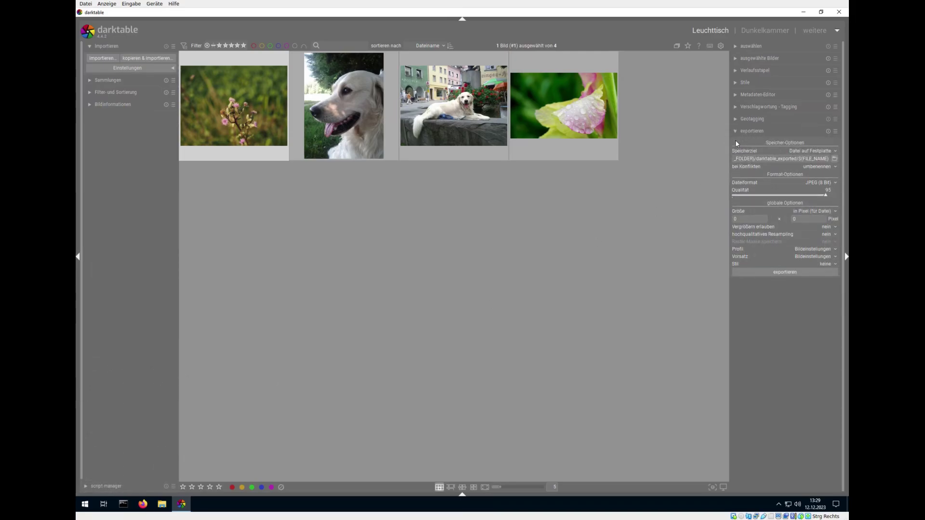
pyautogui.click(812, 153)
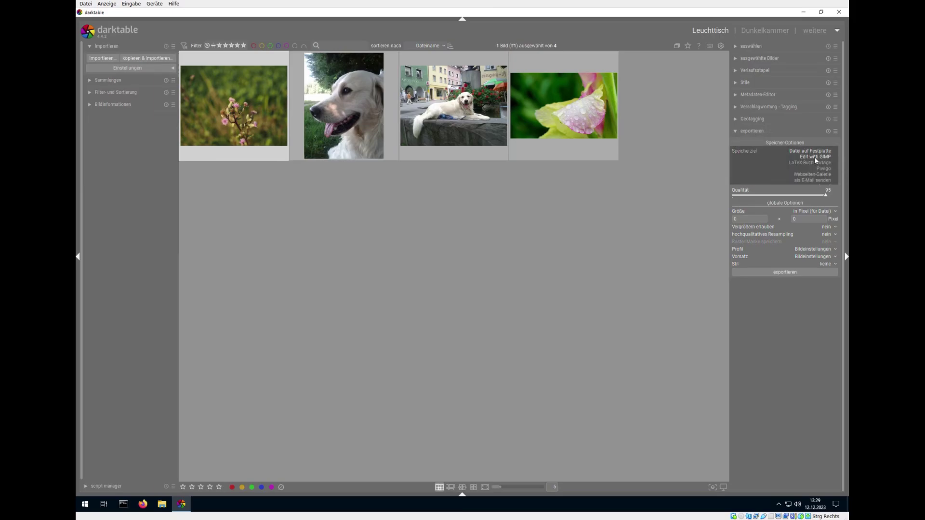
pyautogui.click(814, 157)
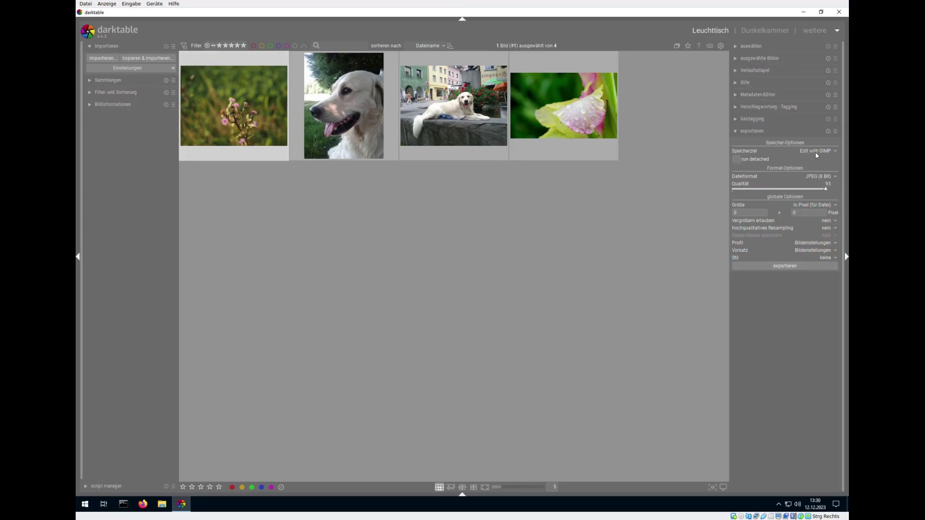
pyautogui.click(777, 265)
# Step: Close darktable and start a Command Prompt from the taskbar
pyautogui.click(839, 12)
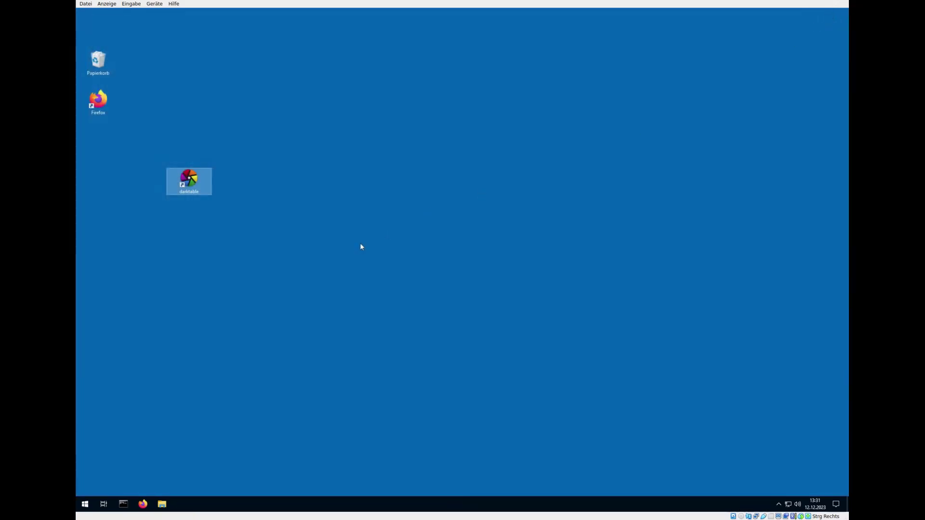
pyautogui.click(124, 503)
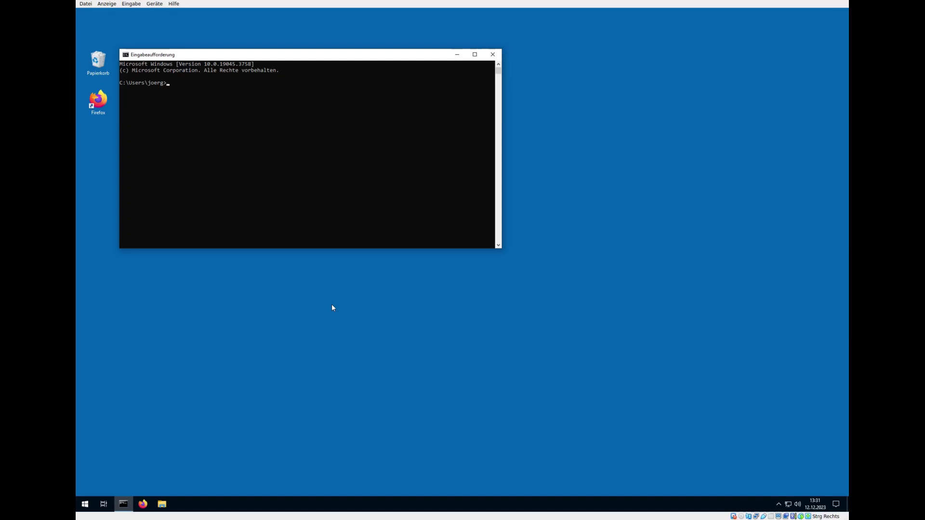
# Step: Run darktable -d lua > log.txt, then move up to the root of drive C
pyautogui.write('darktable -')
pyautogui.write('d lua')
pyautogui.write(' > ')
pyautogui.write('log.')
pyautogui.write('txt')
pyautogui.press('Return')
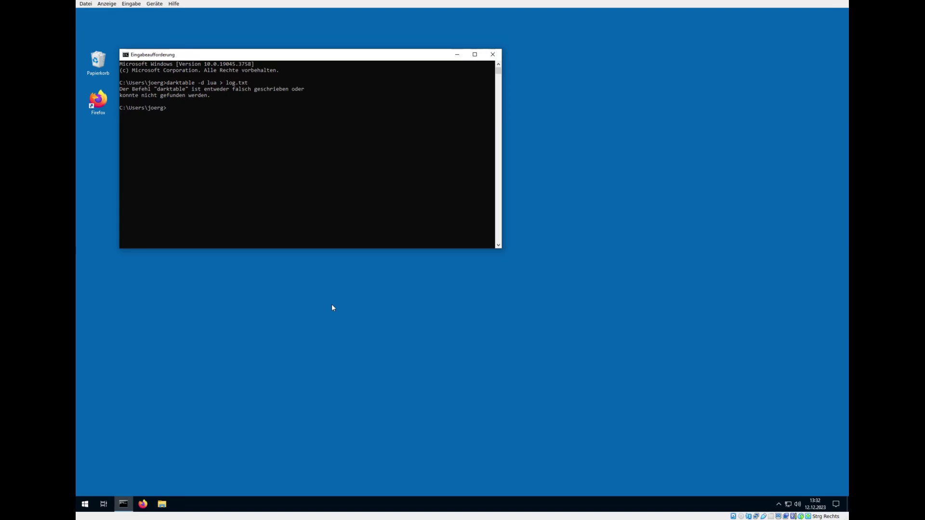
pyautogui.write('cd')
pyautogui.press('Return')
pyautogui.write('cd ..')
pyautogui.press('Return')
# Step: Rerun darktable -d lua > log.txt from C:\Program Files\darktable\bin
pyautogui.write('cd pr')
pyautogui.press('Tab')
pyautogui.press('Return')
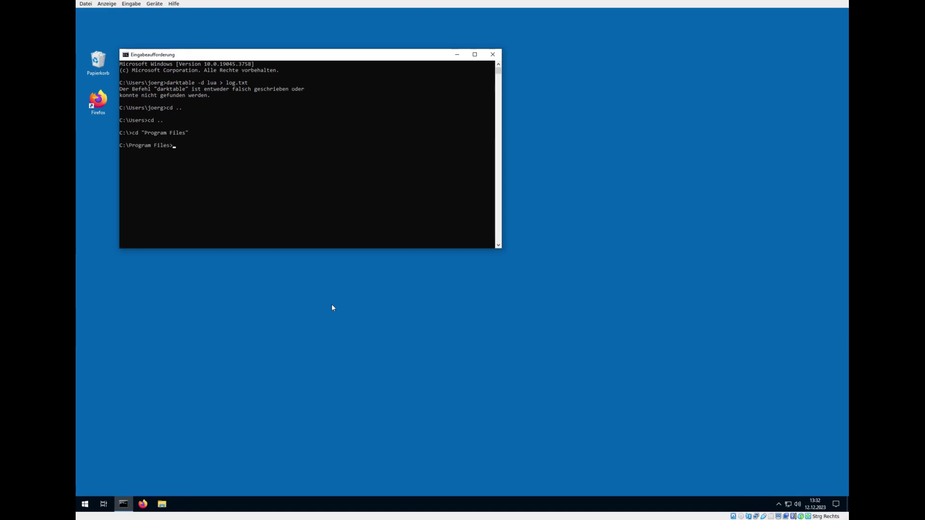
pyautogui.write('cd dark')
pyautogui.press('Tab')
pyautogui.press('Return')
pyautogui.write('cd')
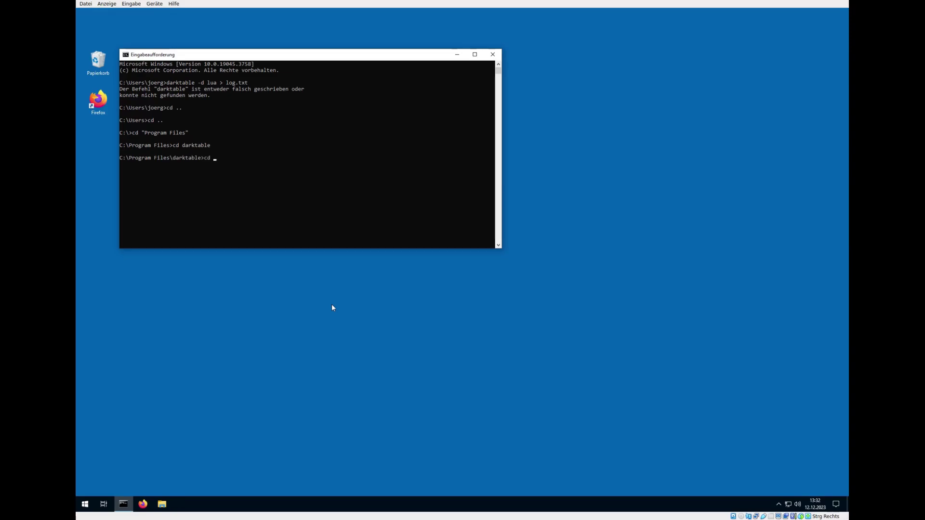
pyautogui.write(' bin')
pyautogui.press('Return')
pyautogui.press('Up')
pyautogui.press('Up')
pyautogui.press('Up')
pyautogui.press('Up')
pyautogui.press('Up')
pyautogui.press('Up')
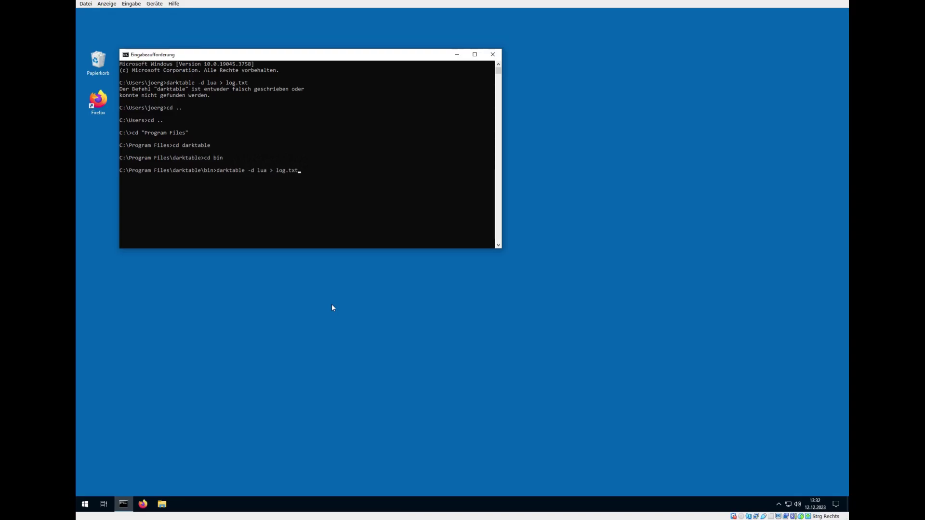
pyautogui.press('Return')
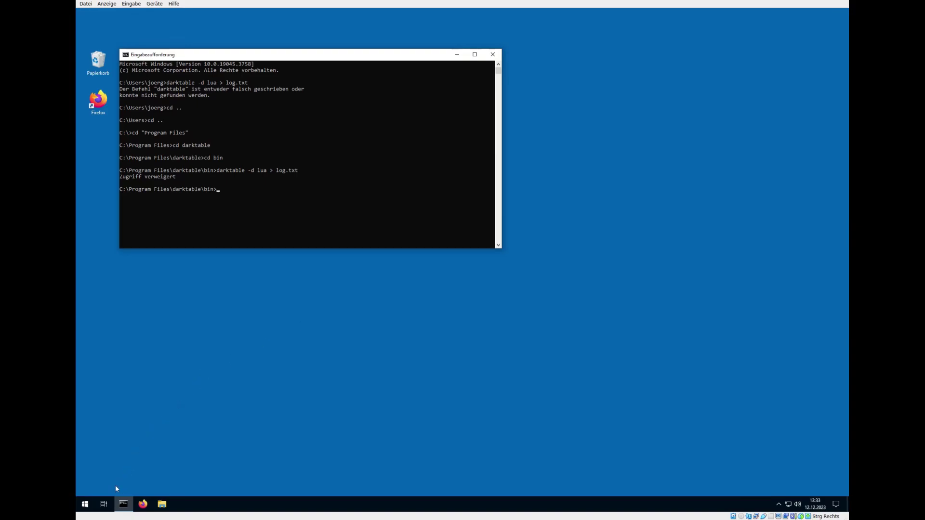
# Step: Search Windows for 'env' and open the system environment variables settings
pyautogui.rightClick(84, 503)
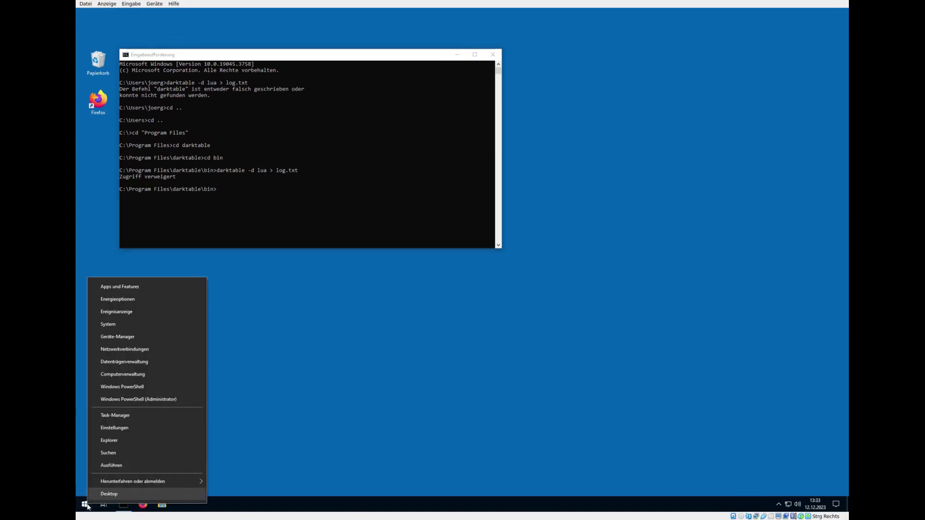
pyautogui.click(106, 455)
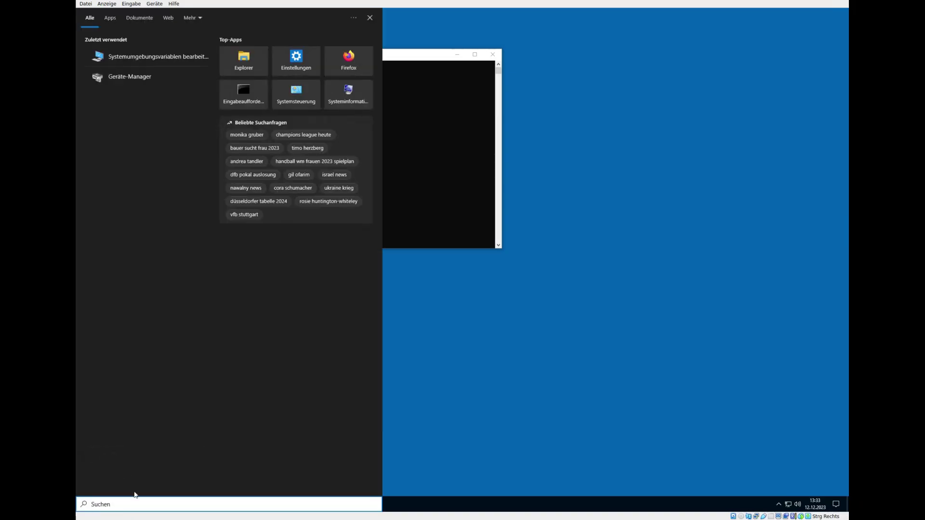
pyautogui.write('env')
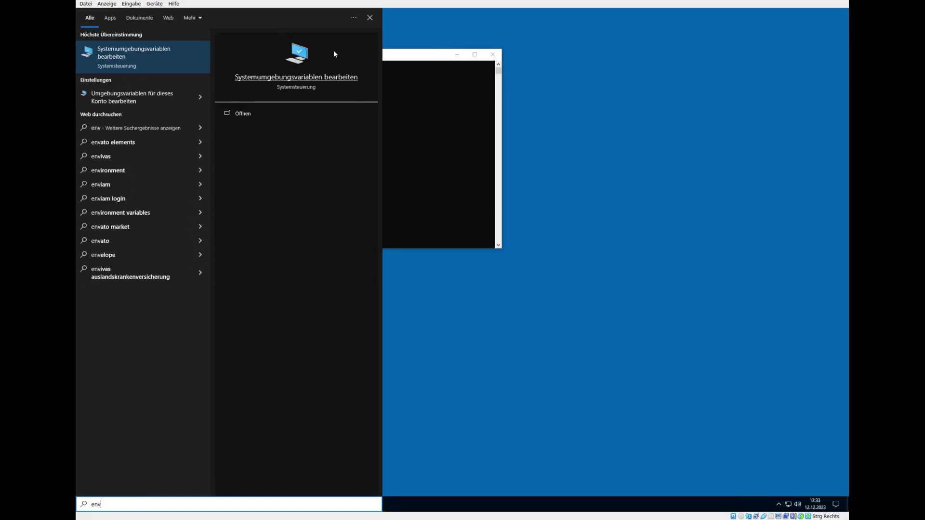
pyautogui.click(302, 76)
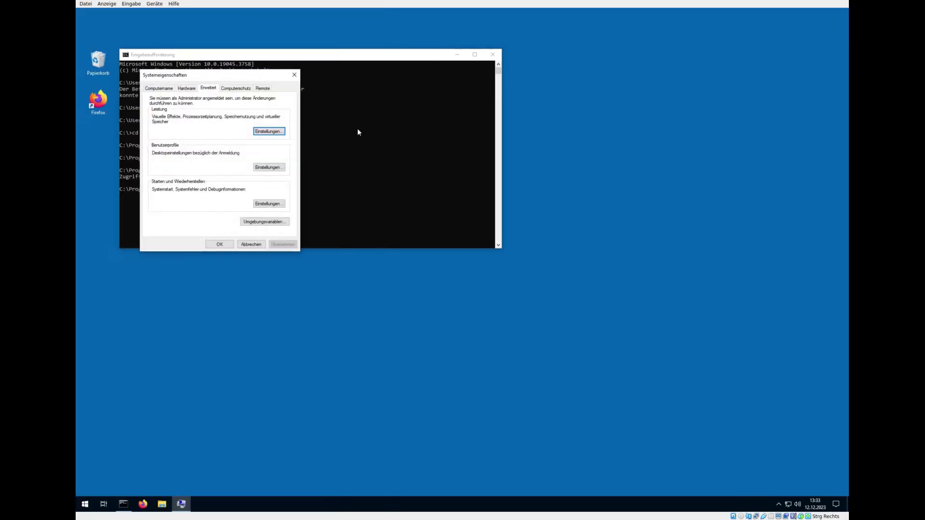
# Step: Add a user Path entry for C:\Program Files\darktable\bin and confirm it
pyautogui.click(264, 223)
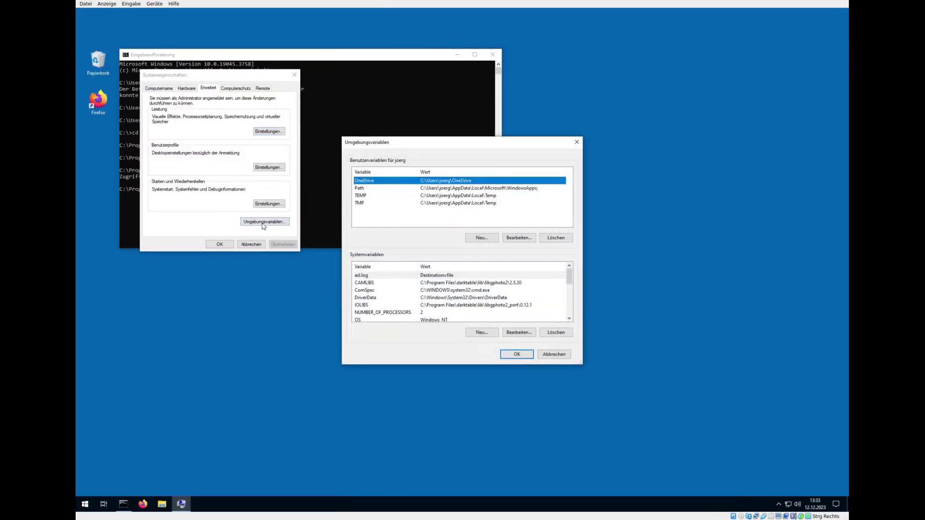
pyautogui.click(437, 189)
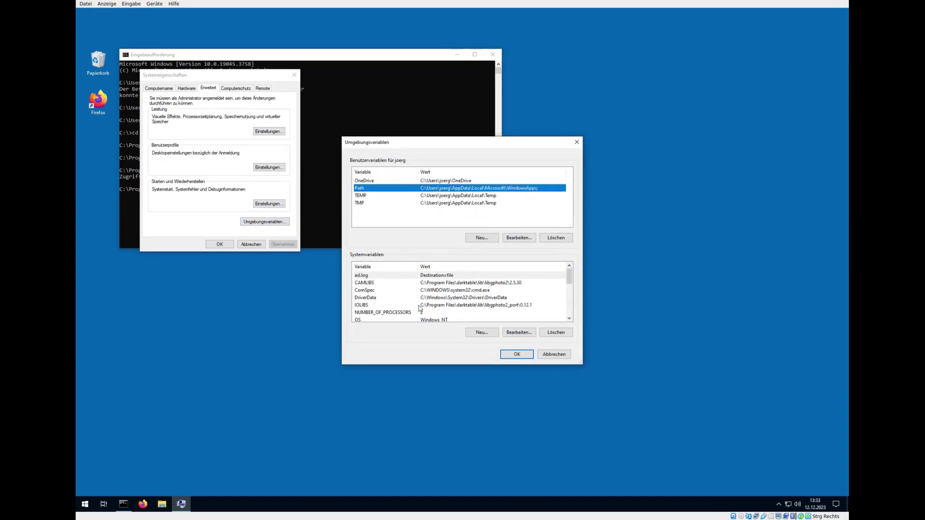
pyautogui.click(516, 239)
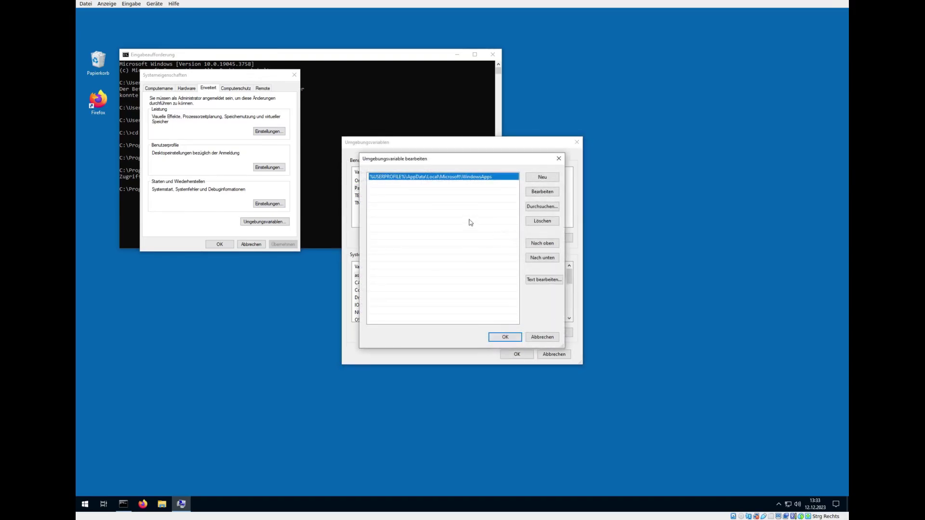
pyautogui.click(541, 179)
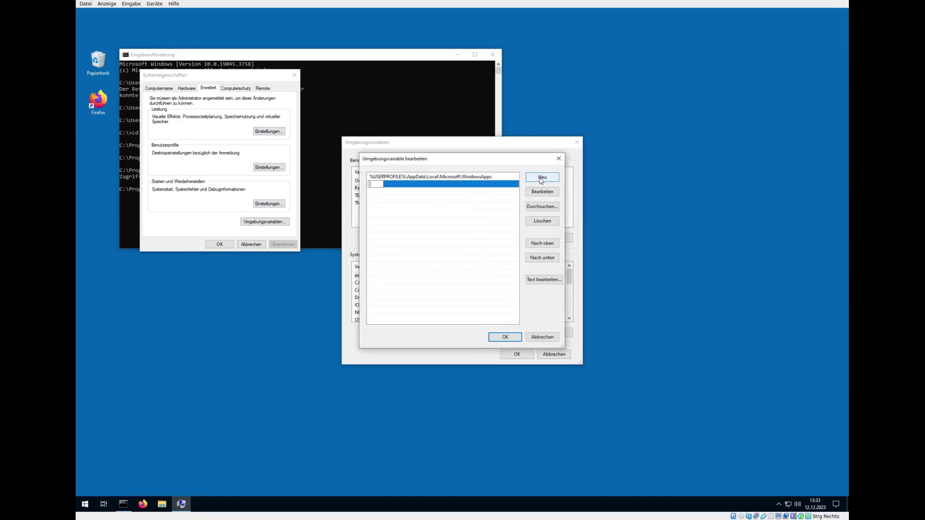
pyautogui.click(541, 207)
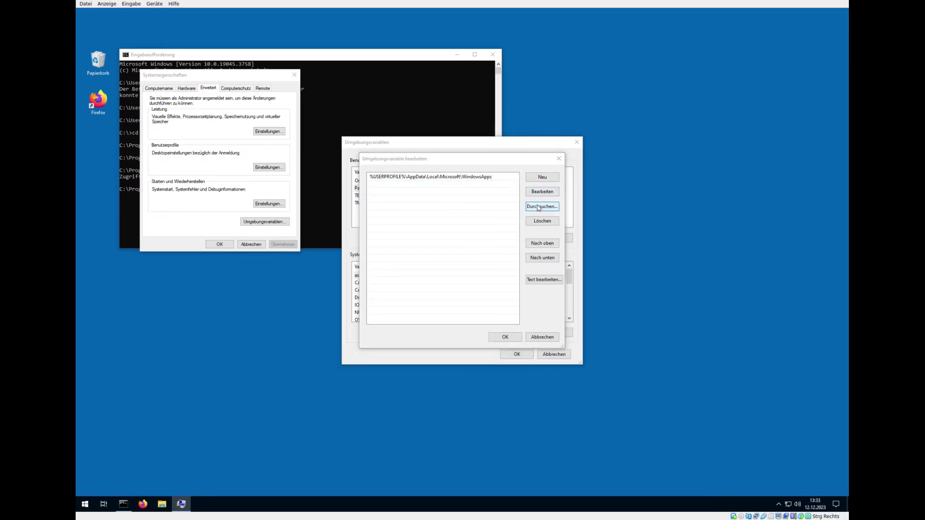
pyautogui.doubleClick(430, 249)
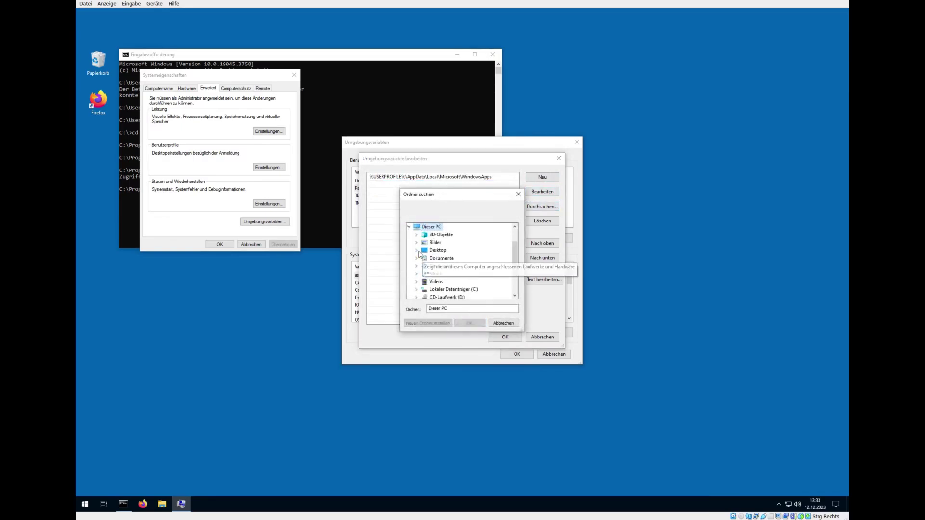
pyautogui.doubleClick(445, 288)
pyautogui.scroll(-2, 463, 279)
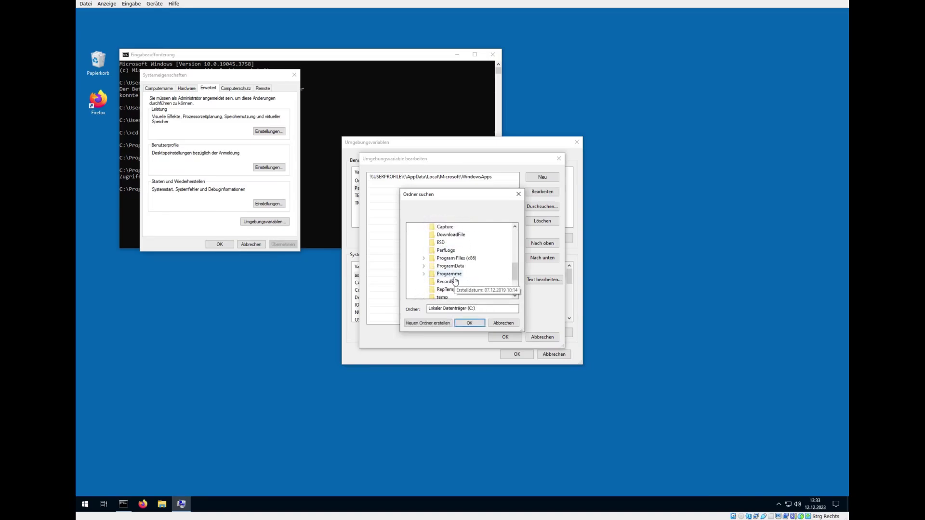
pyautogui.doubleClick(442, 275)
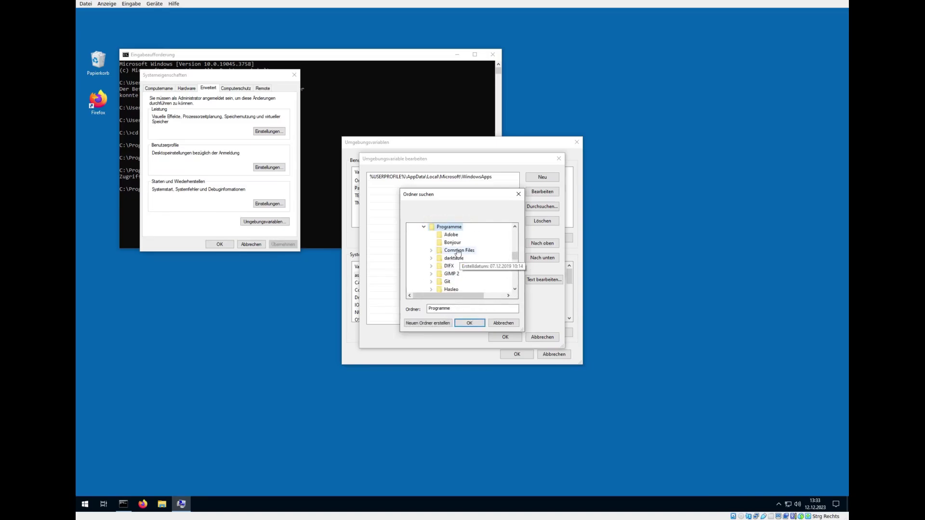
pyautogui.doubleClick(451, 262)
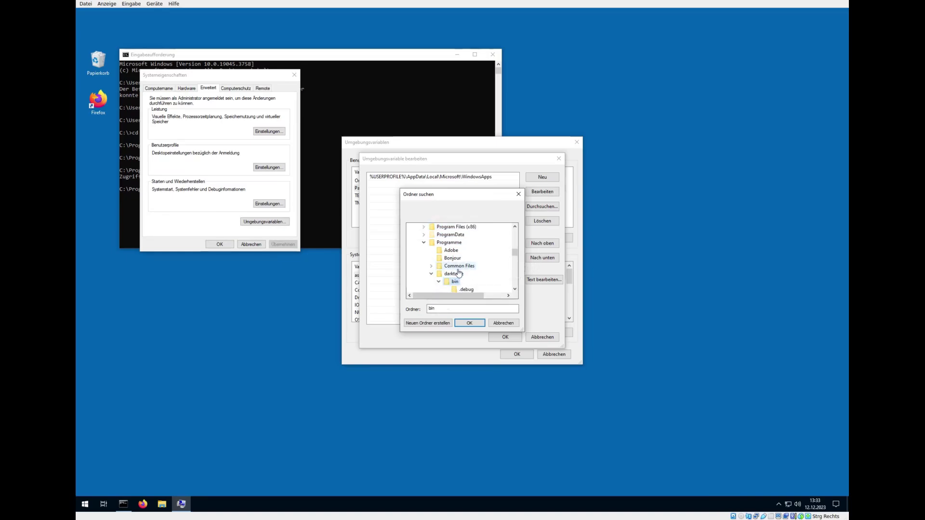
pyautogui.click(470, 324)
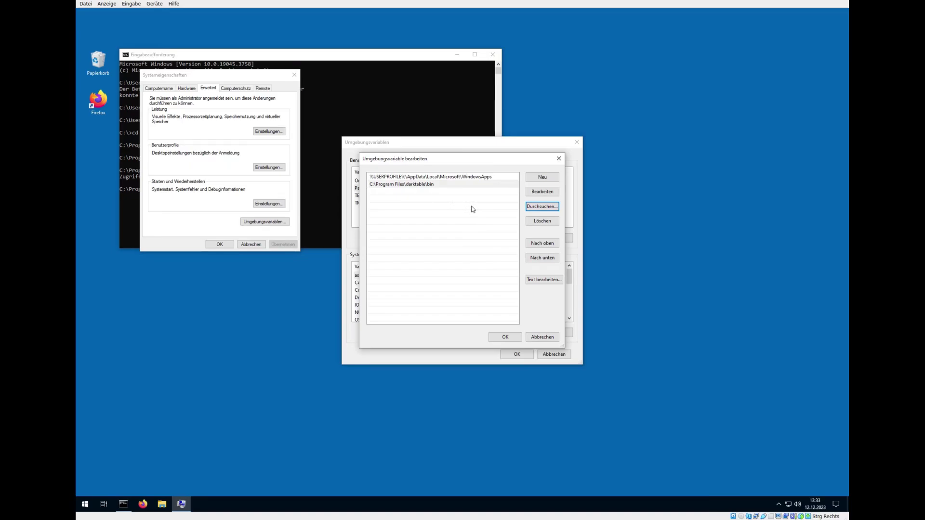
pyautogui.click(505, 338)
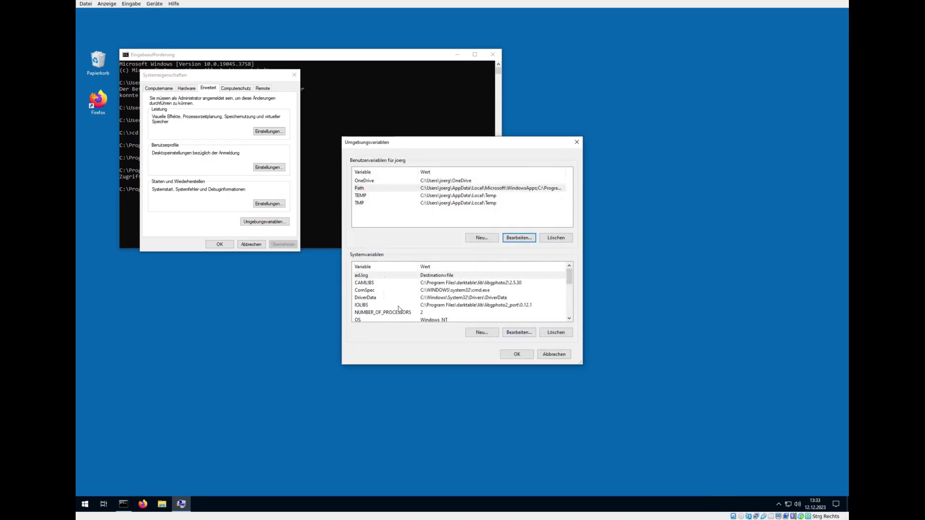
# Step: Start a new system Path entry and browse to C:\Program Files\darktable\bin
pyautogui.scroll(-1, 400, 308)
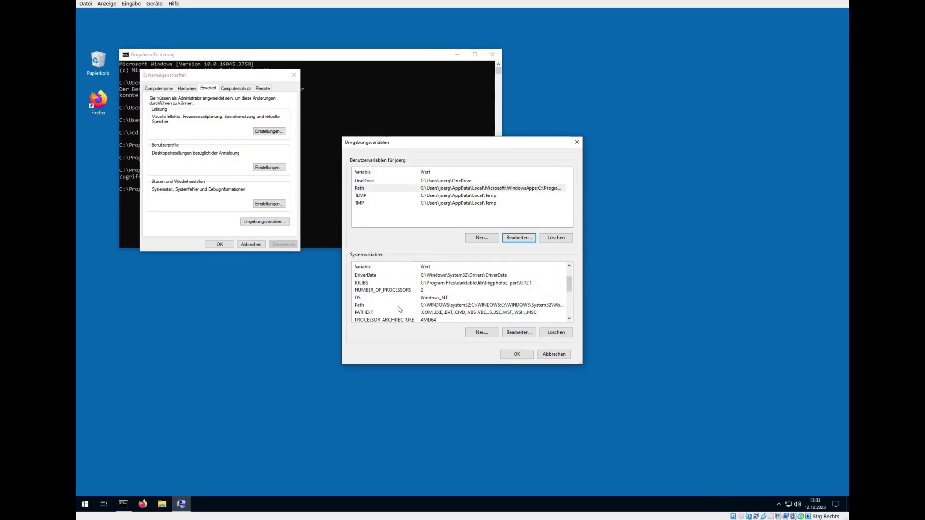
pyautogui.click(439, 305)
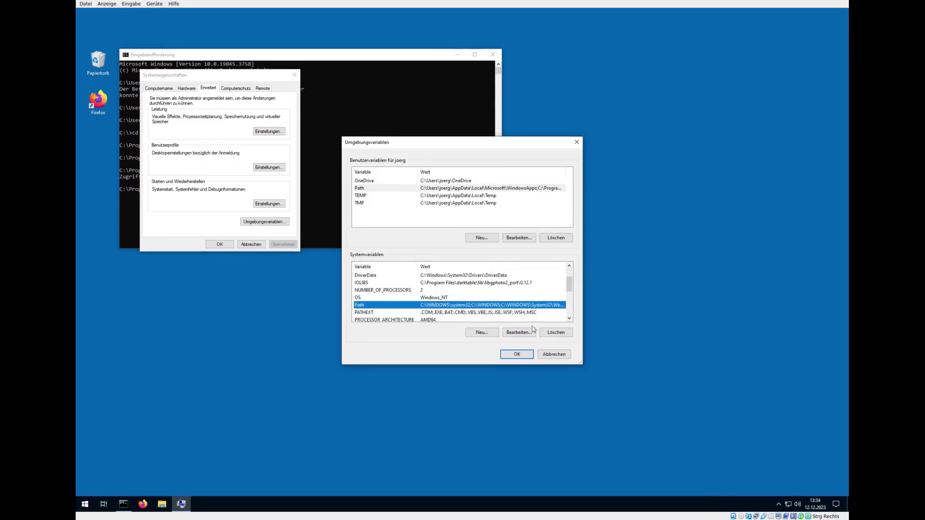
pyautogui.click(517, 334)
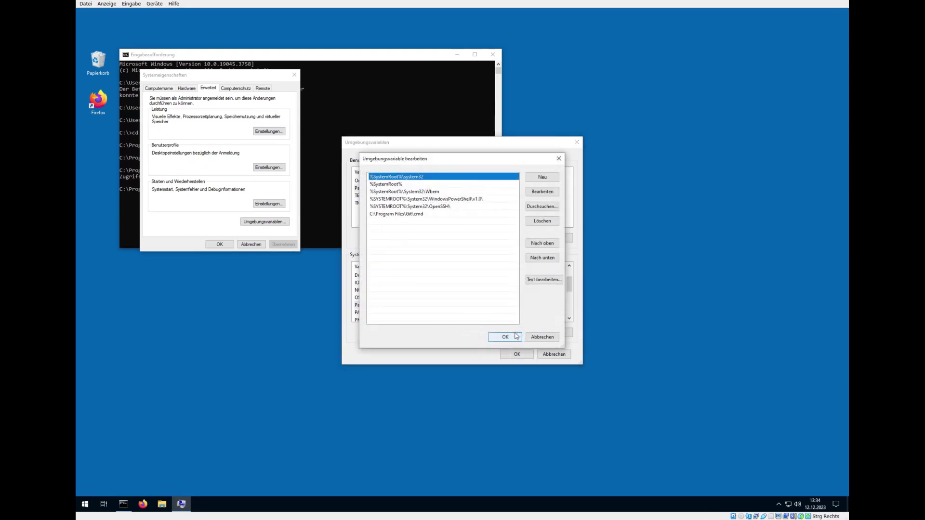
pyautogui.click(534, 179)
pyautogui.click(537, 208)
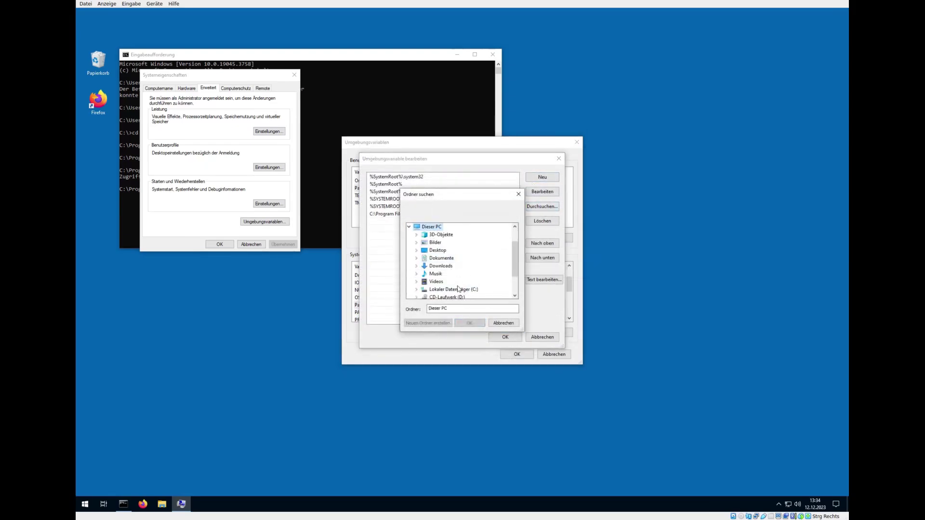
pyautogui.doubleClick(458, 288)
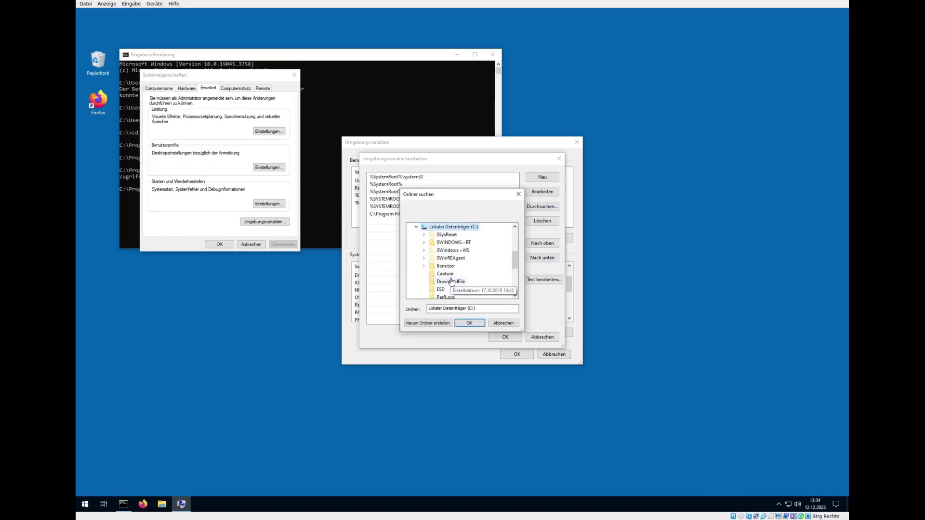
pyautogui.scroll(-3, 453, 275)
pyautogui.doubleClick(448, 235)
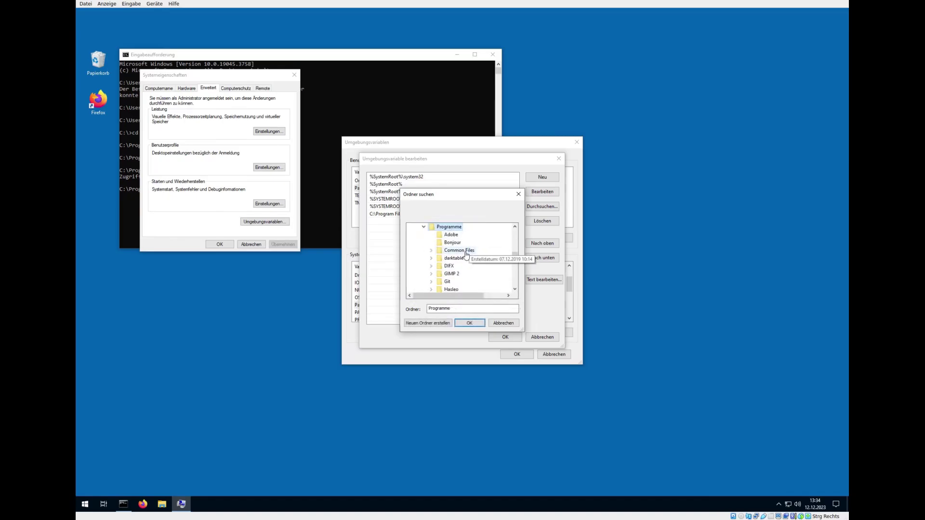
pyautogui.doubleClick(454, 258)
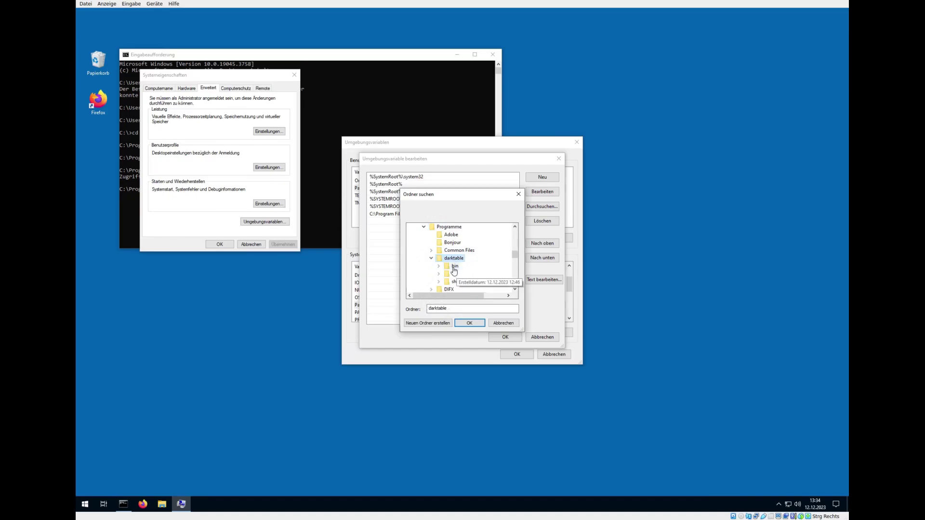
pyautogui.click(454, 267)
# Step: Confirm the new system Path entry and close the environment variables and System Properties dialogs
pyautogui.click(469, 323)
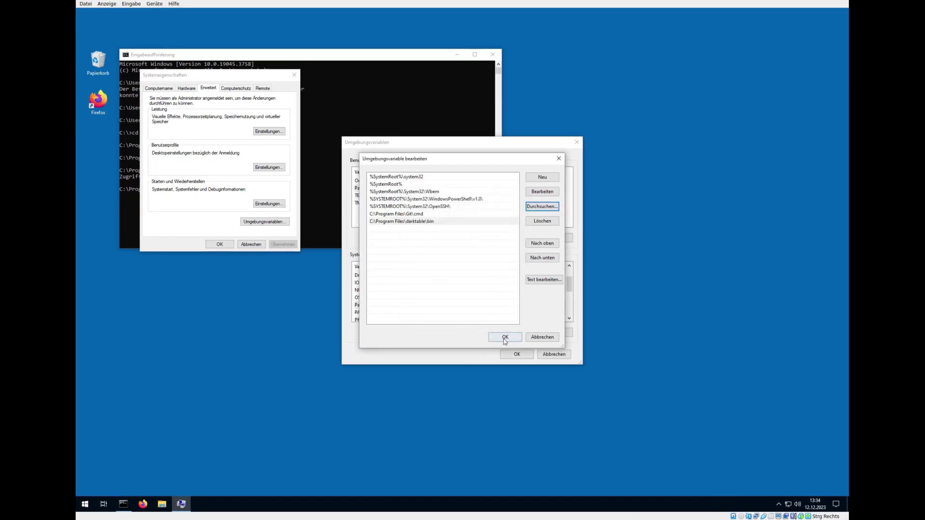
pyautogui.click(504, 339)
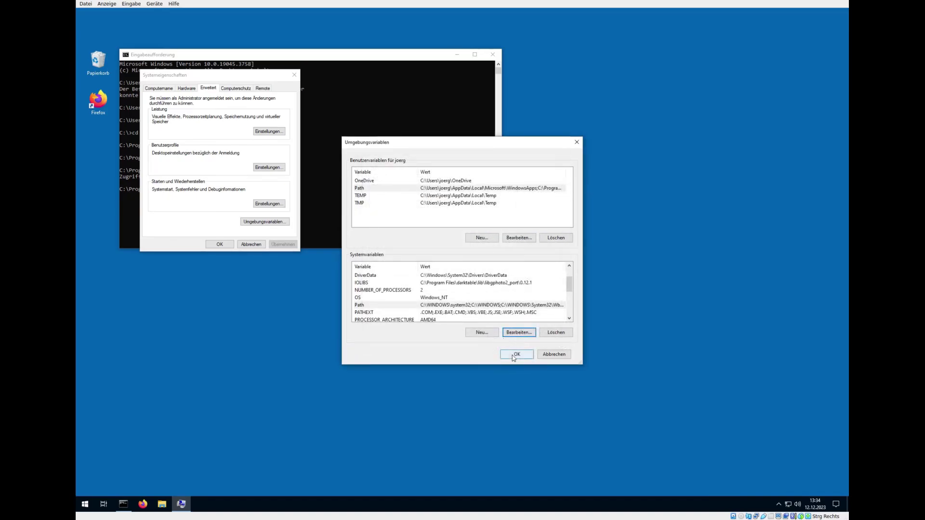
pyautogui.click(515, 354)
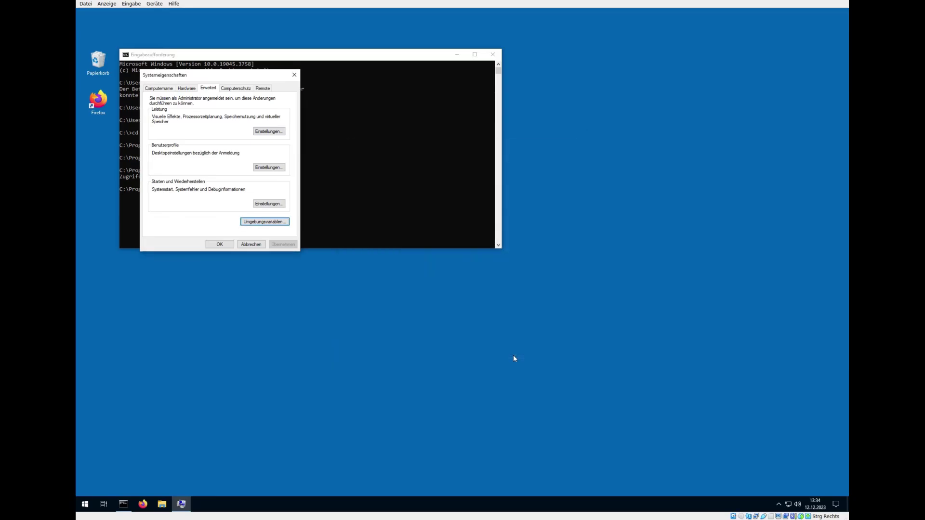
pyautogui.click(220, 244)
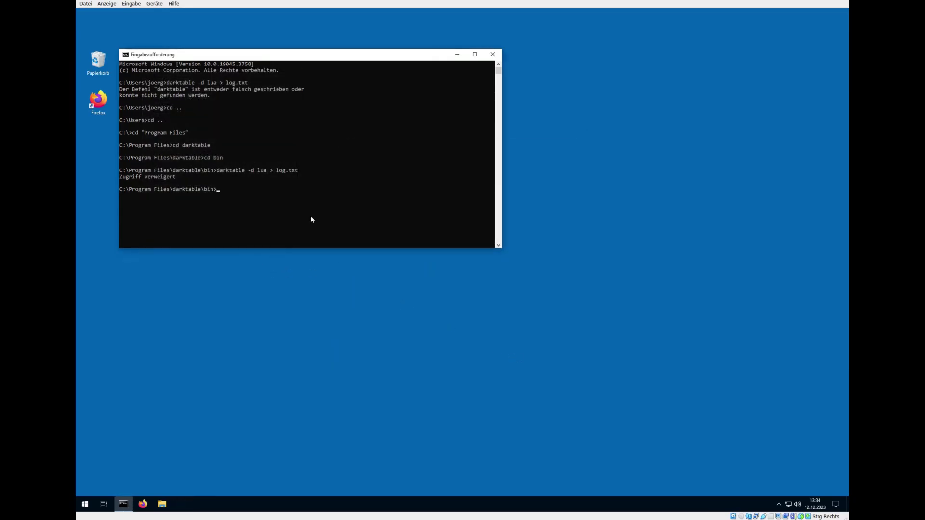
# Step: Print the current PATH, then replace the console with a fresh Command Prompt
pyautogui.write('path')
pyautogui.press('Return')
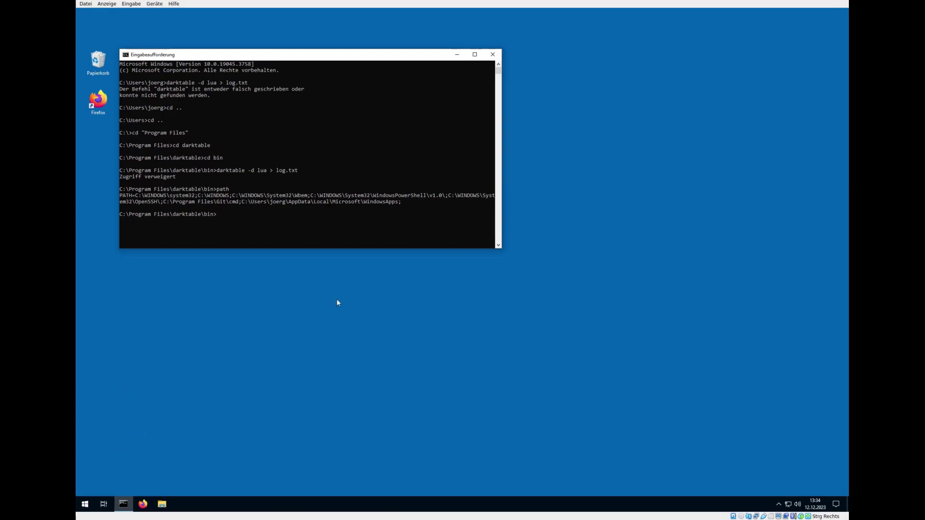
pyautogui.click(492, 54)
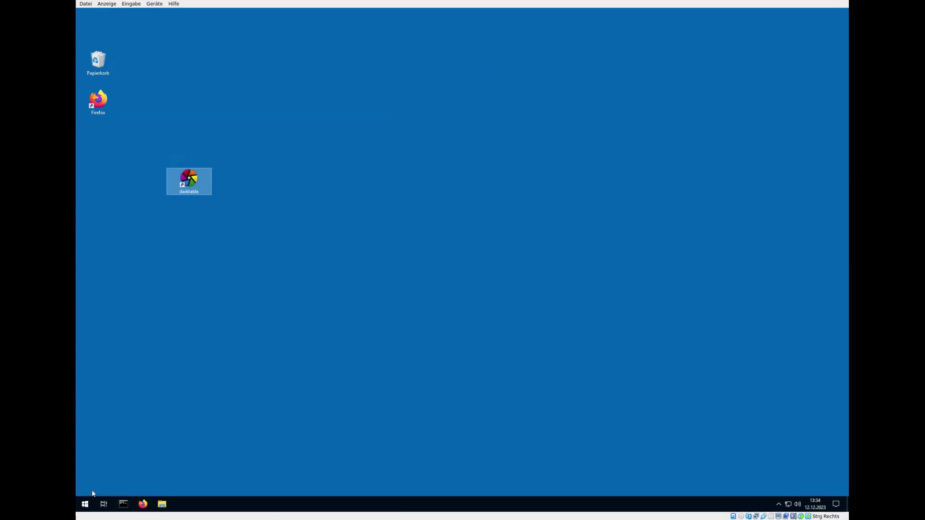
pyautogui.click(85, 503)
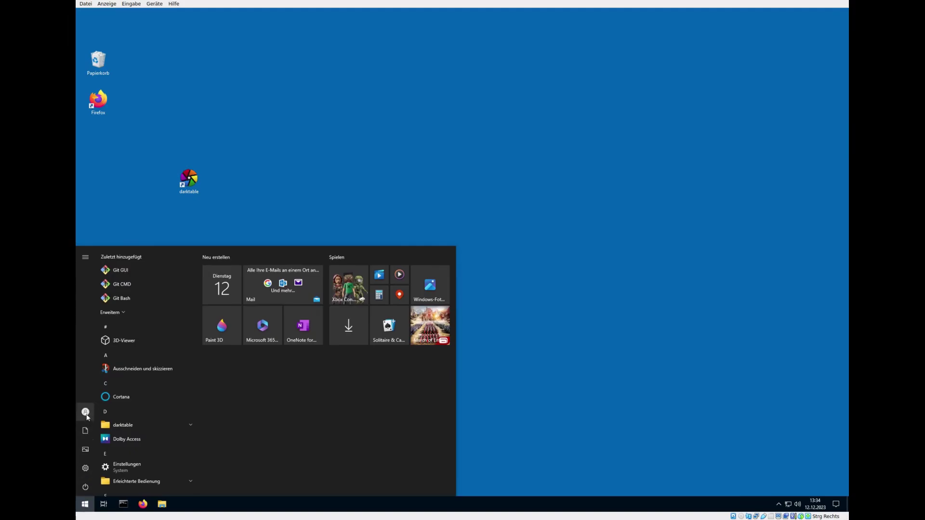
pyautogui.click(85, 412)
pyautogui.click(108, 376)
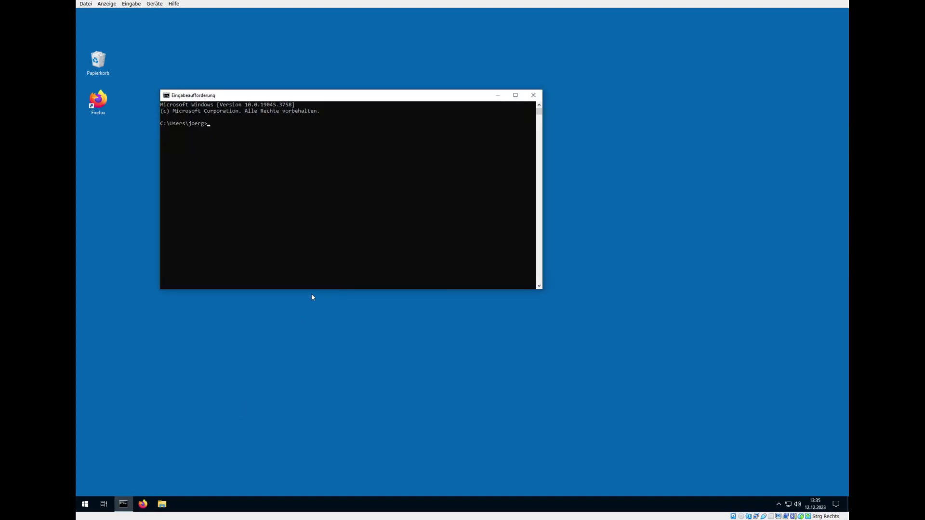
# Step: Launch darktable with 'darktable -d lua > log.txt' from the new prompt
pyautogui.write('darktable -')
pyautogui.write('d lua > l')
pyautogui.write('og.')
pyautogui.write('txt')
pyautogui.press('Return')
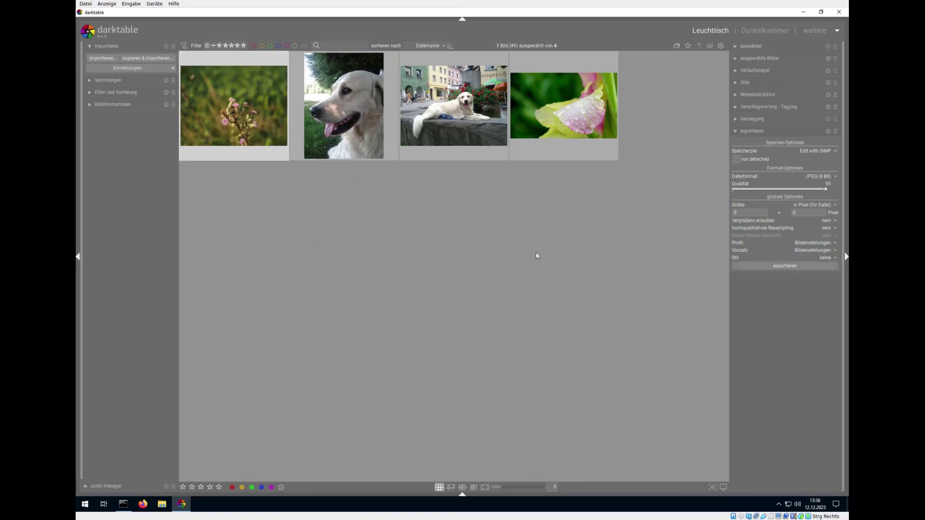
# Step: Export the photo via Edit with GIMP, then open File Explorer with Win+E
pyautogui.click(775, 265)
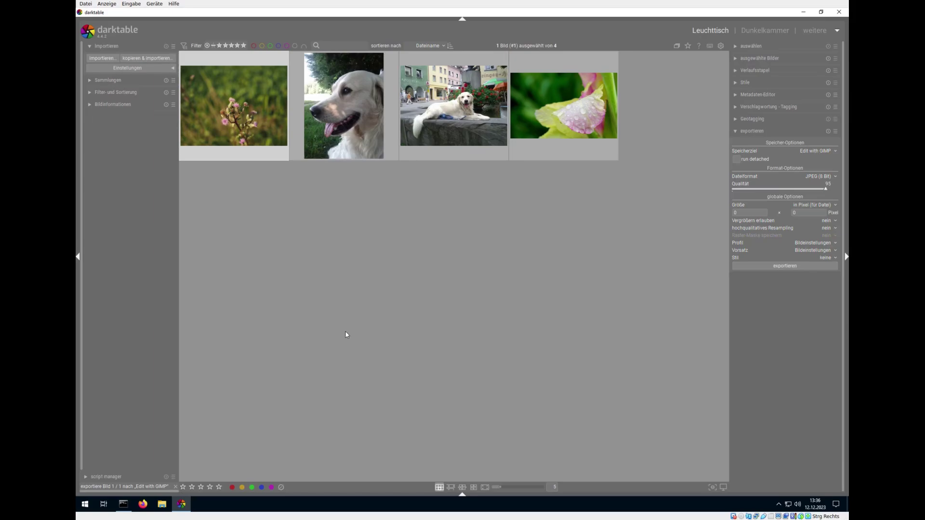
pyautogui.press('super+e')
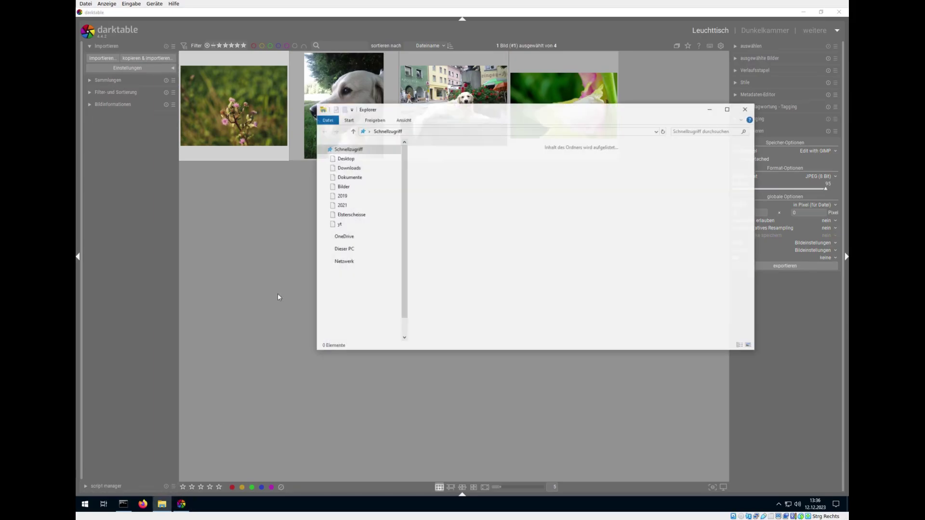
pyautogui.moveTo(354, 271)
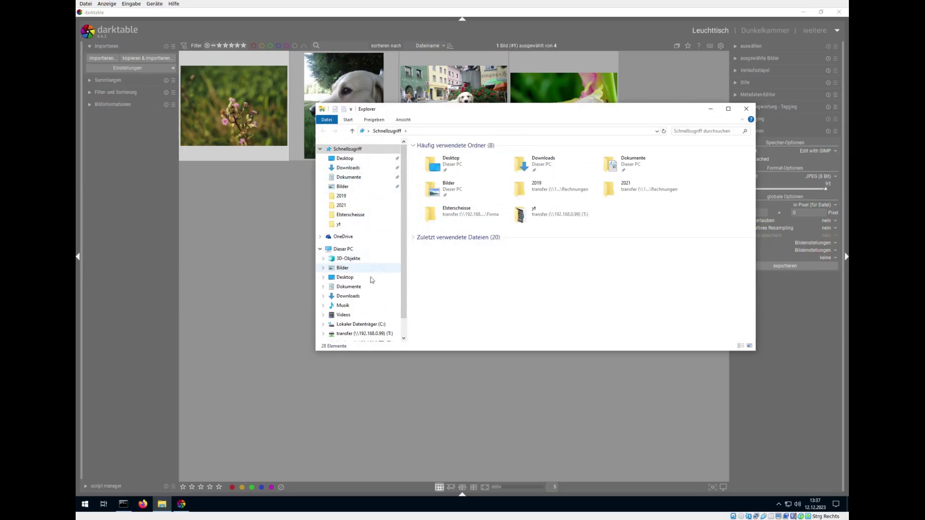
# Step: Open the log file in the home folder, see 'LUA ERROR GIMP not found', then close Notepad and Explorer
pyautogui.click(380, 324)
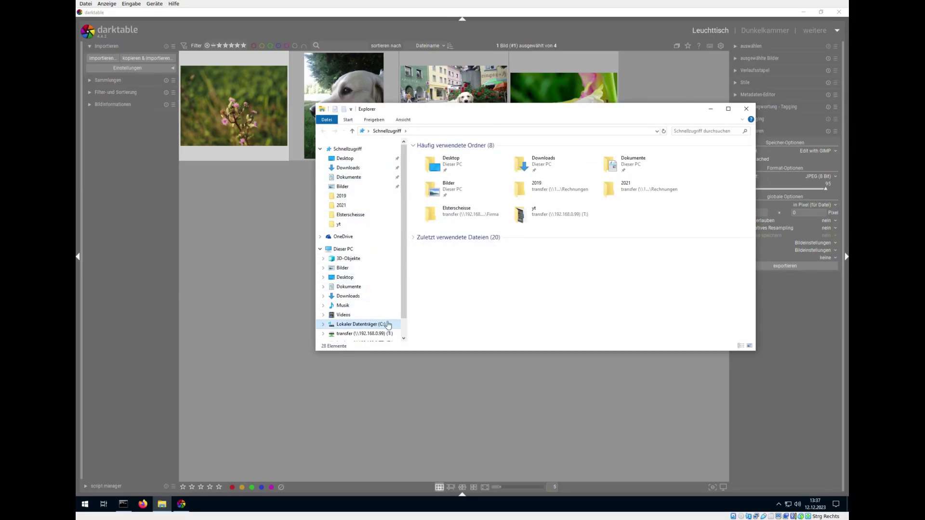
pyautogui.doubleClick(433, 187)
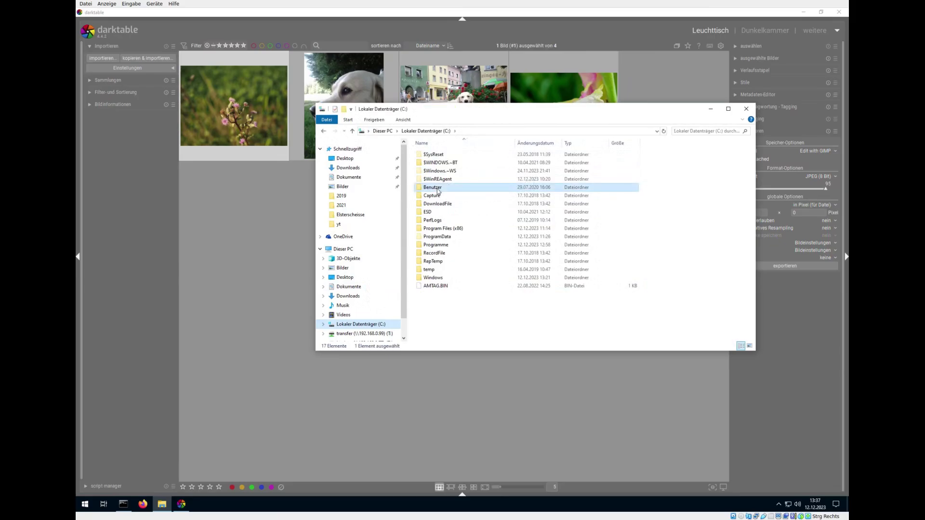
pyautogui.doubleClick(430, 162)
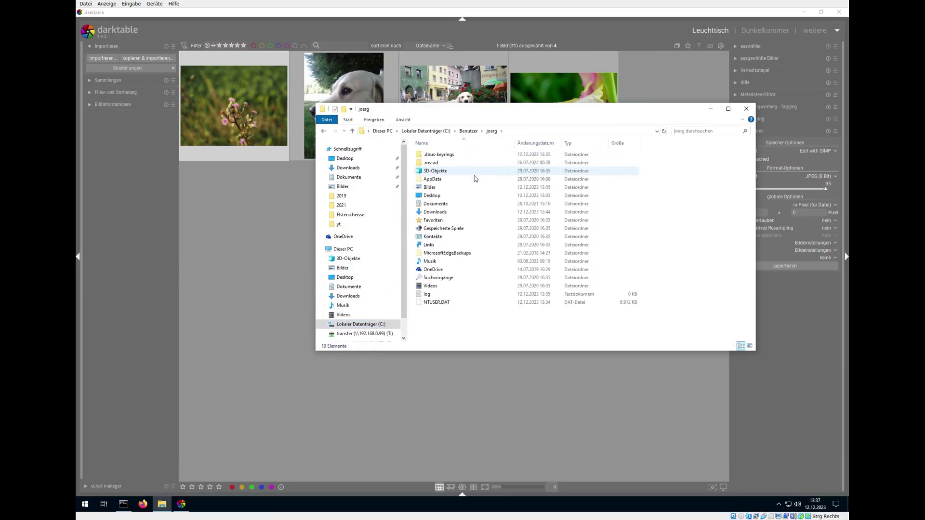
pyautogui.doubleClick(428, 295)
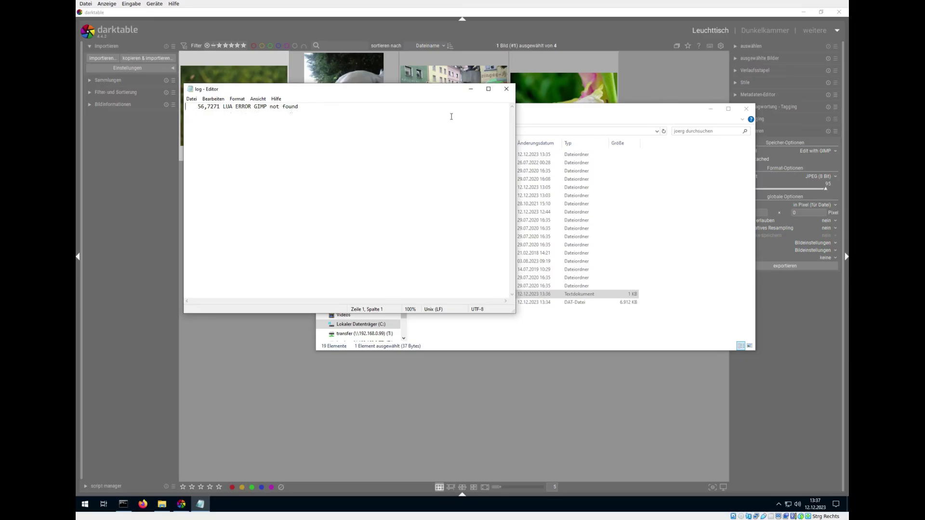
pyautogui.click(506, 89)
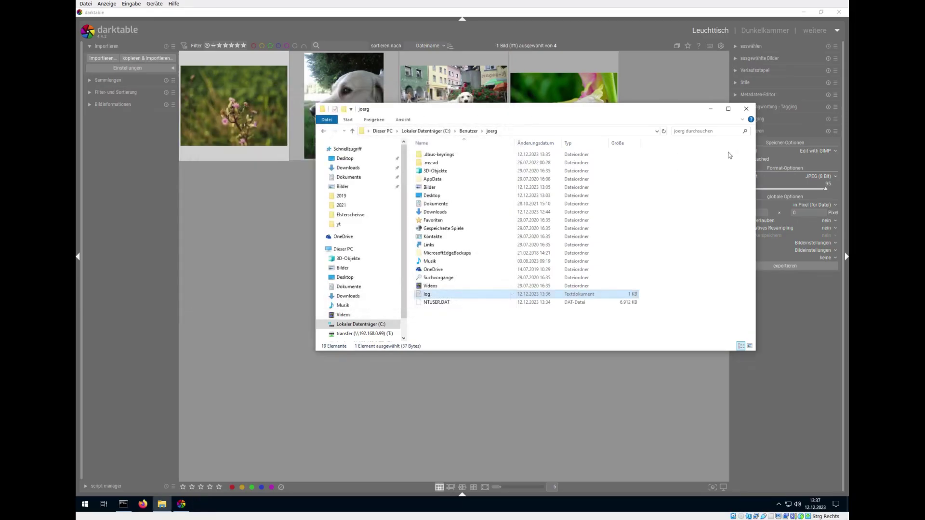
pyautogui.click(746, 109)
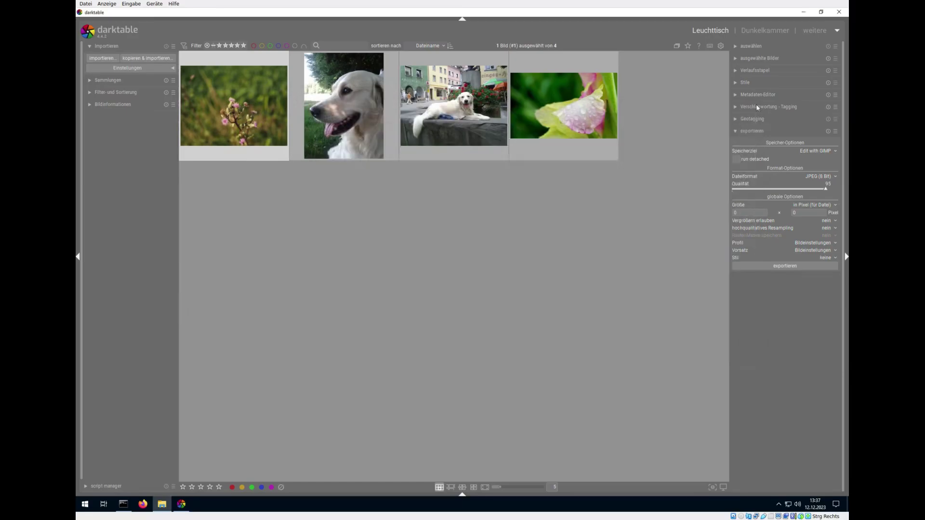
# Step: Close darktable and browse File Explorer to C:\Programme\GIMP 2\bin, selecting gimp-2.10
pyautogui.click(839, 12)
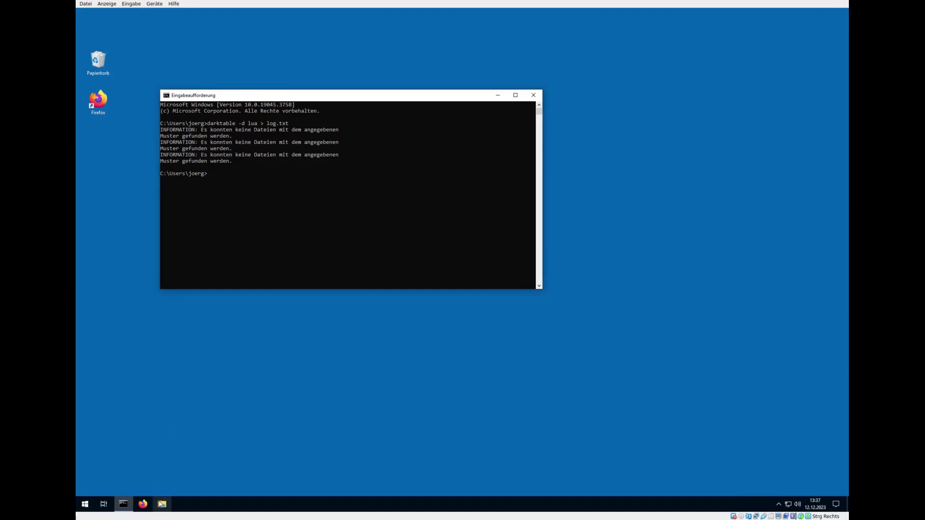
pyautogui.click(161, 506)
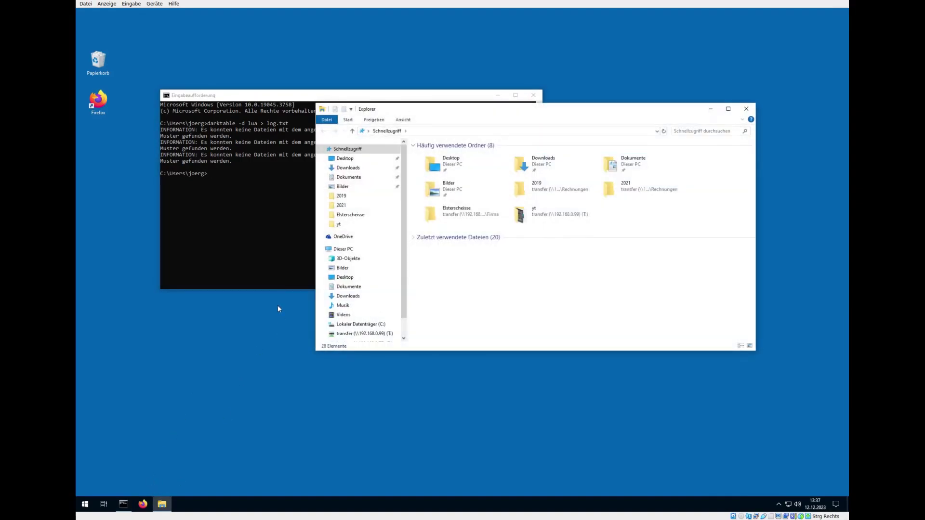
pyautogui.scroll(-1, 404, 331)
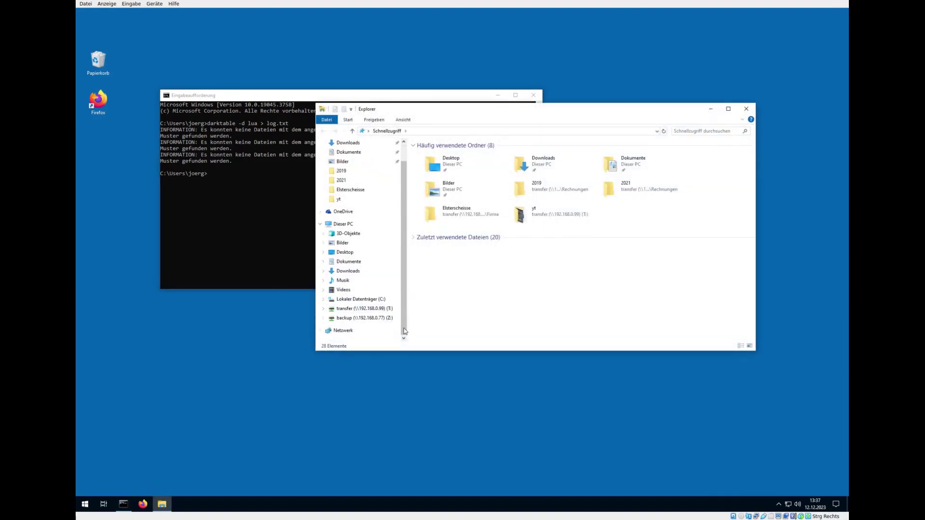
pyautogui.click(365, 303)
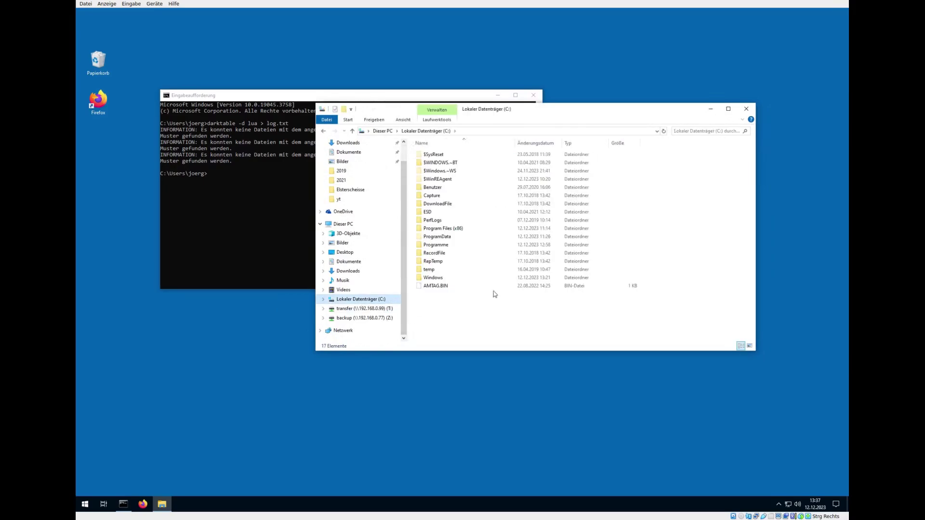
pyautogui.click(444, 245)
pyautogui.doubleClick(444, 246)
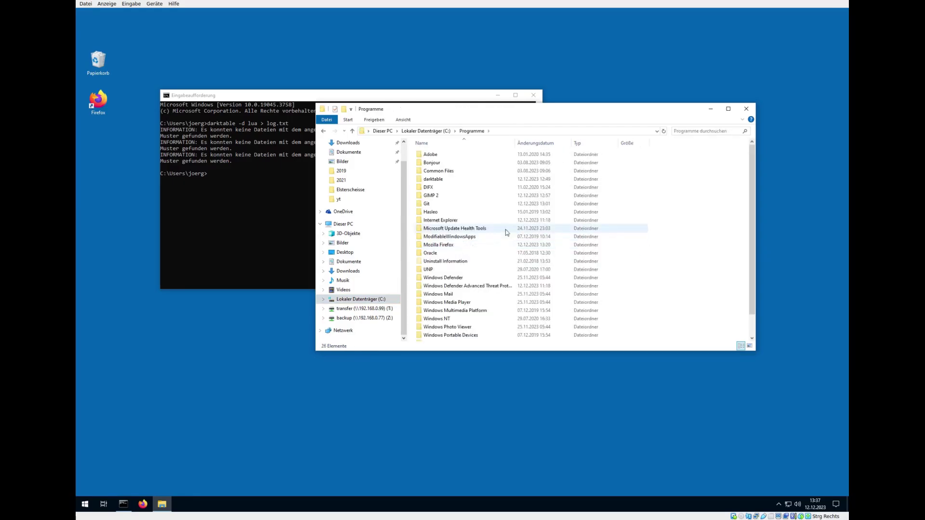
pyautogui.doubleClick(435, 197)
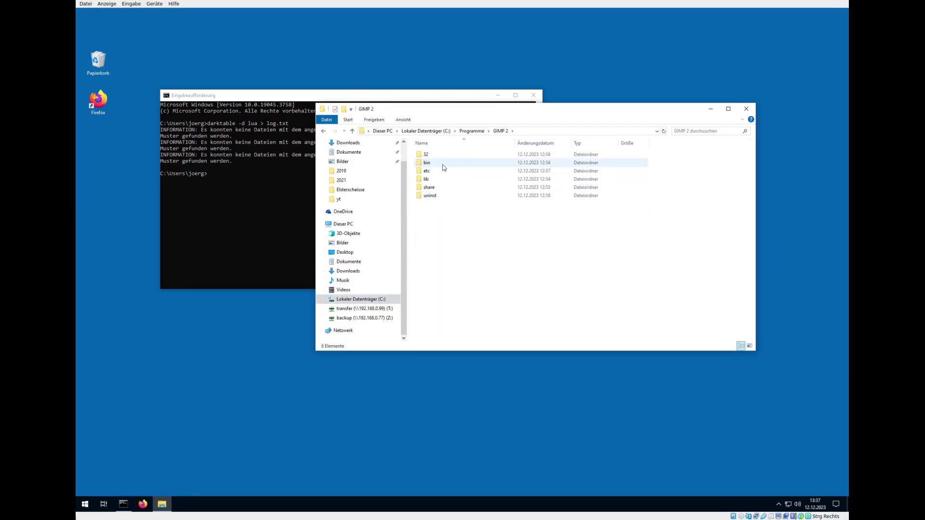
pyautogui.doubleClick(427, 163)
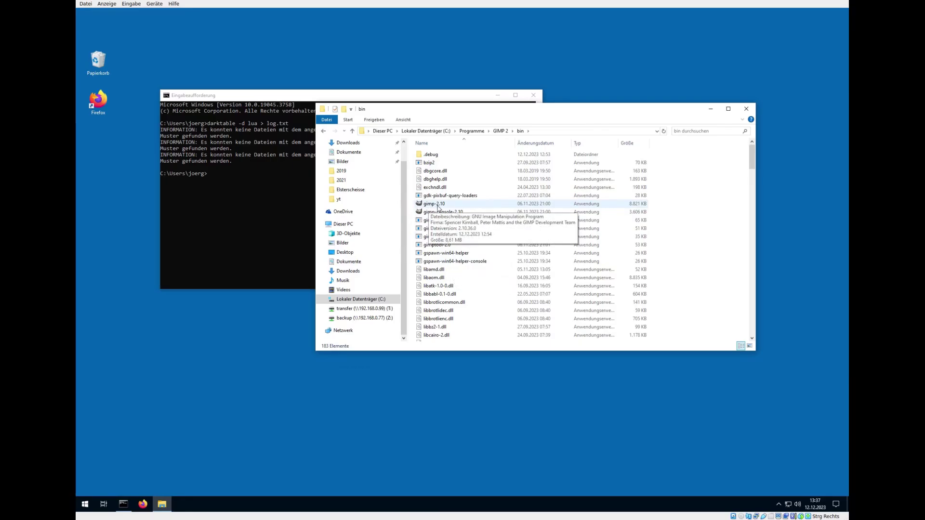
pyautogui.click(438, 208)
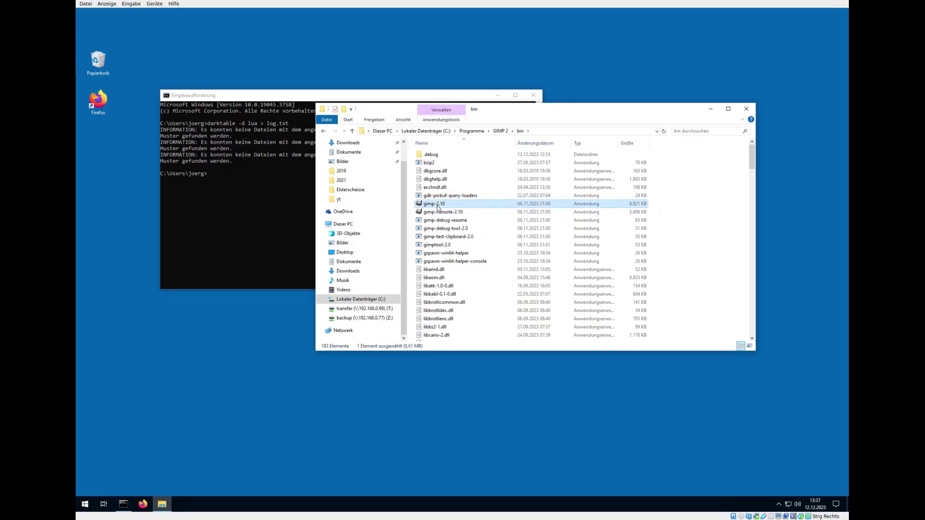
# Step: Copy gimp-2.10 and paste a duplicate into the bin folder with administrator permission
pyautogui.rightClick(438, 207)
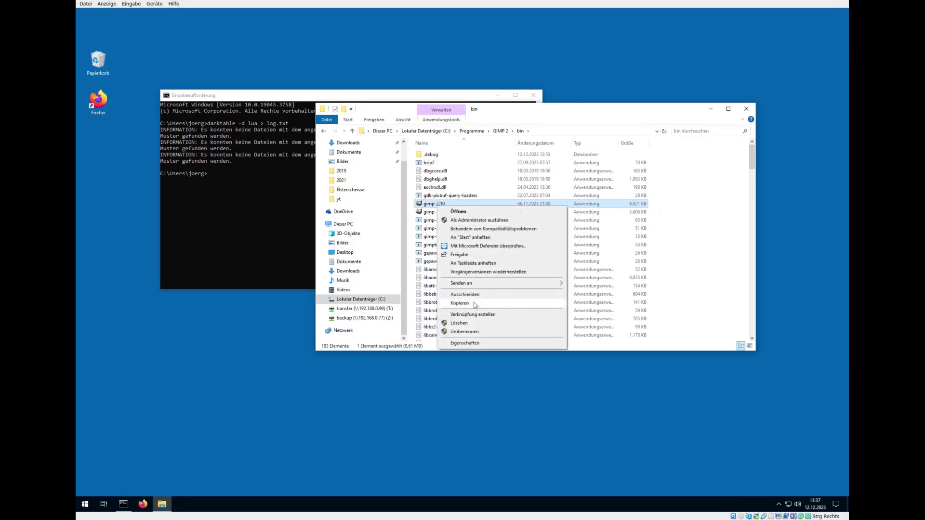
pyautogui.click(475, 303)
pyautogui.rightClick(439, 272)
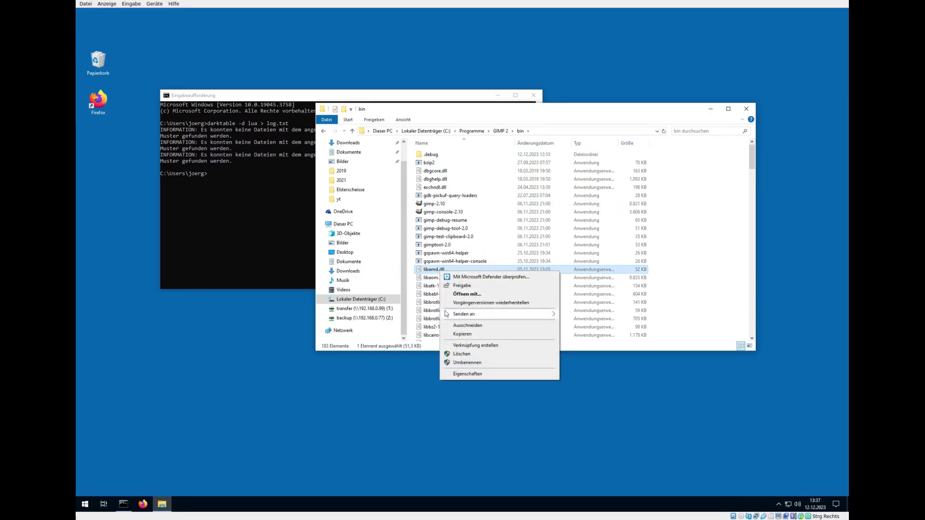
pyautogui.click(430, 272)
pyautogui.click(431, 271)
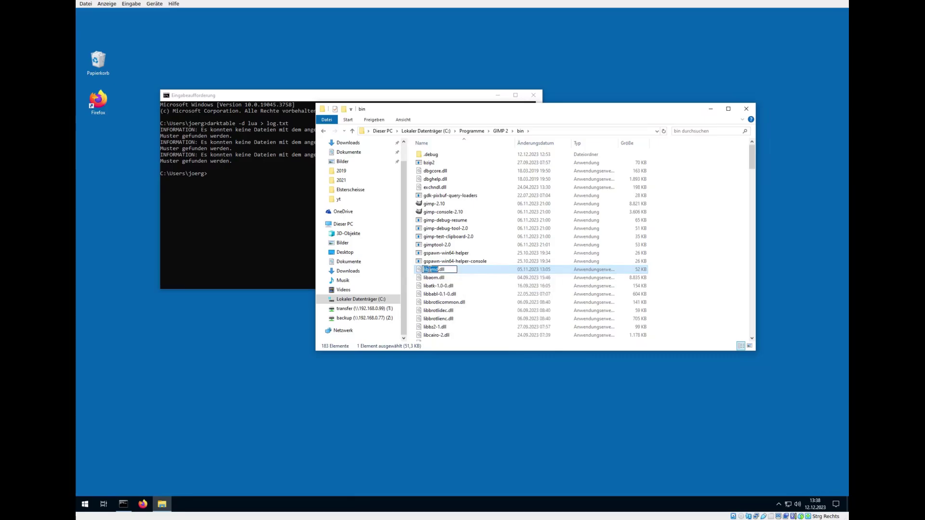
pyautogui.click(435, 278)
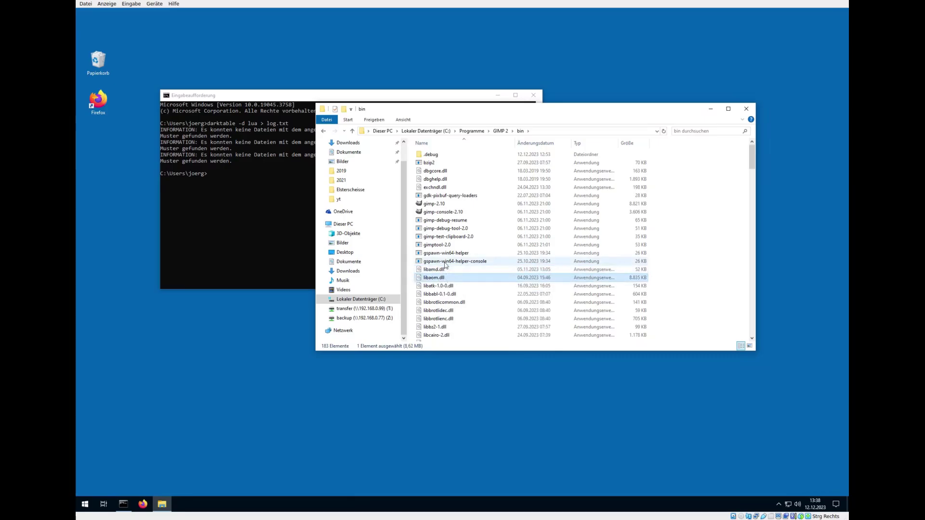
pyautogui.moveTo(444, 264); pyautogui.dragTo(446, 273)
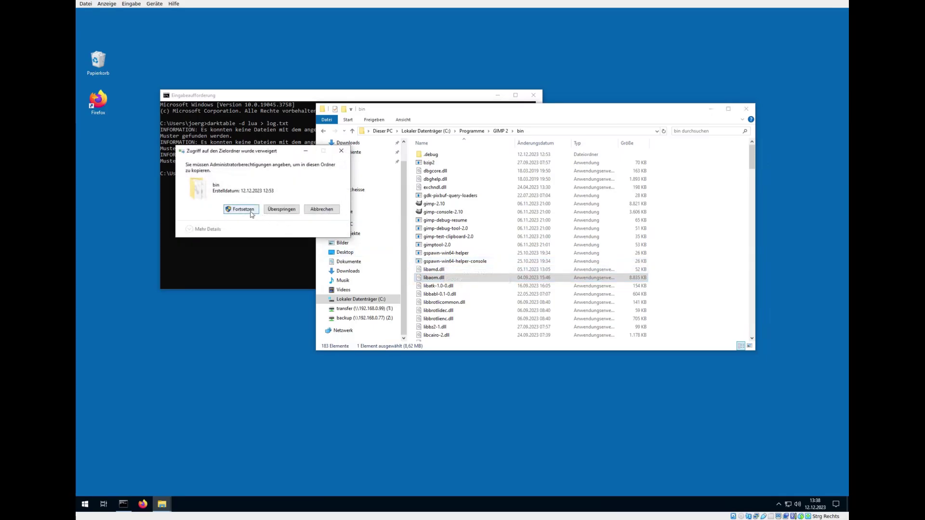
pyautogui.click(244, 210)
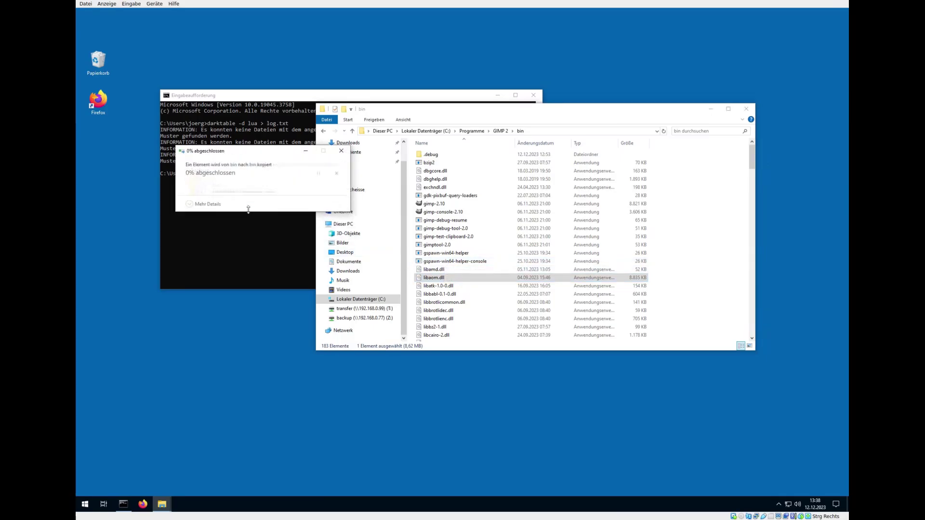
# Step: Rename the copied 'gimp-2.10 - Kopie' file to gimp
pyautogui.click(453, 204)
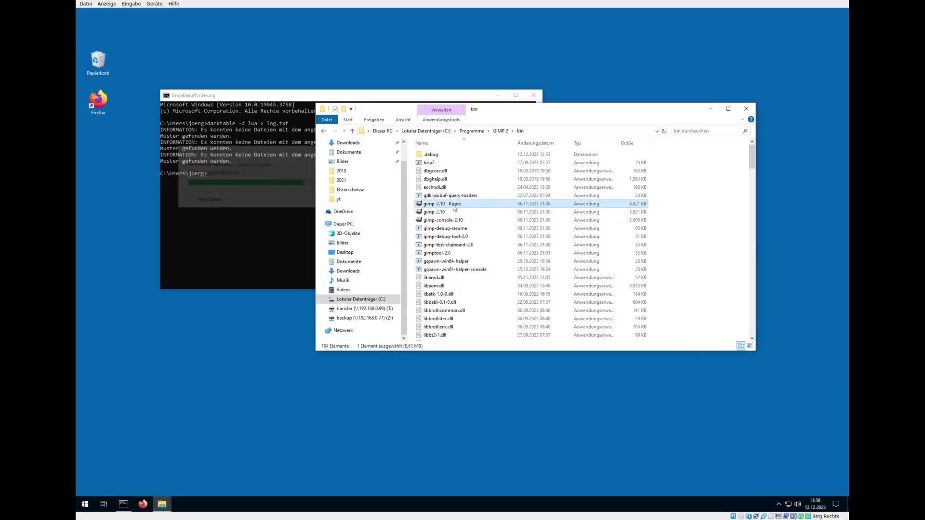
pyautogui.rightClick(453, 208)
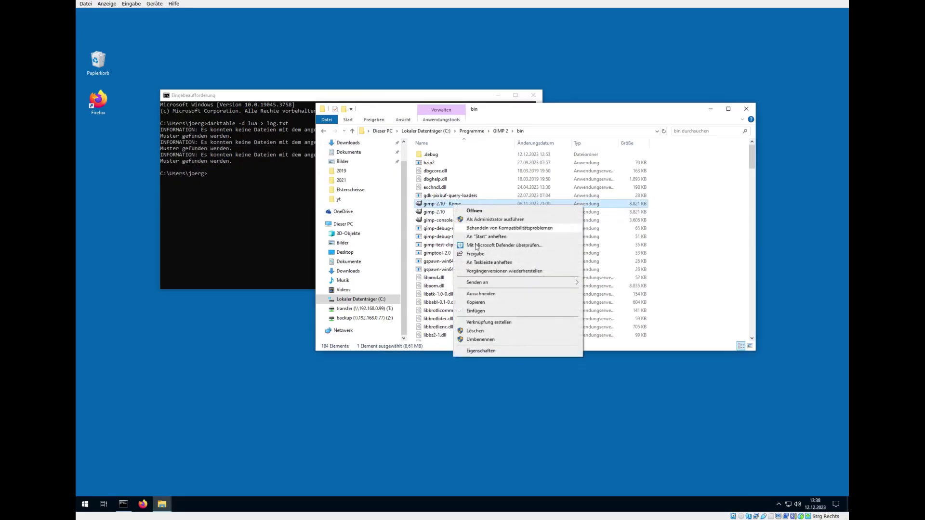
pyautogui.click(486, 339)
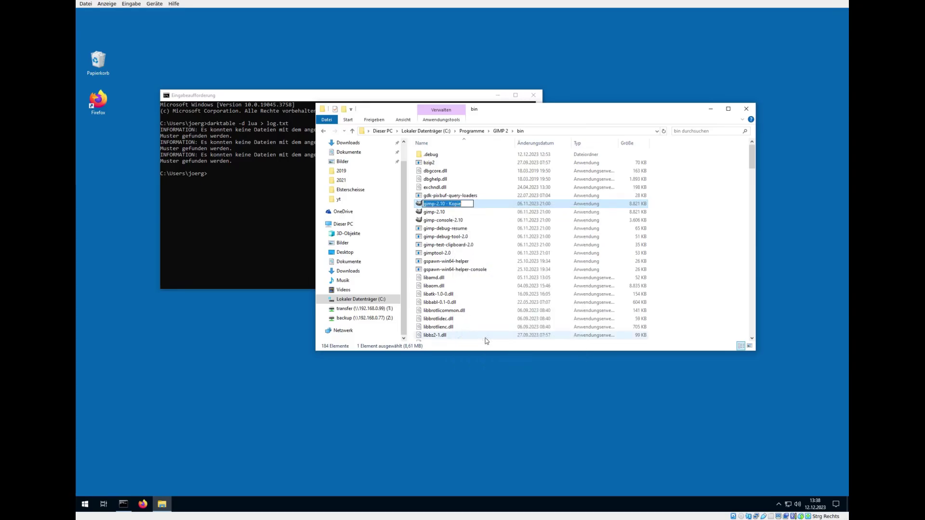
pyautogui.press('End')
pyautogui.press('BackSpace')
pyautogui.press('BackSpace')
pyautogui.press('BackSpace')
pyautogui.press('BackSpace')
pyautogui.press('BackSpace')
pyautogui.press('BackSpace')
pyautogui.press('BackSpace')
pyautogui.press('BackSpace')
pyautogui.press('Return')
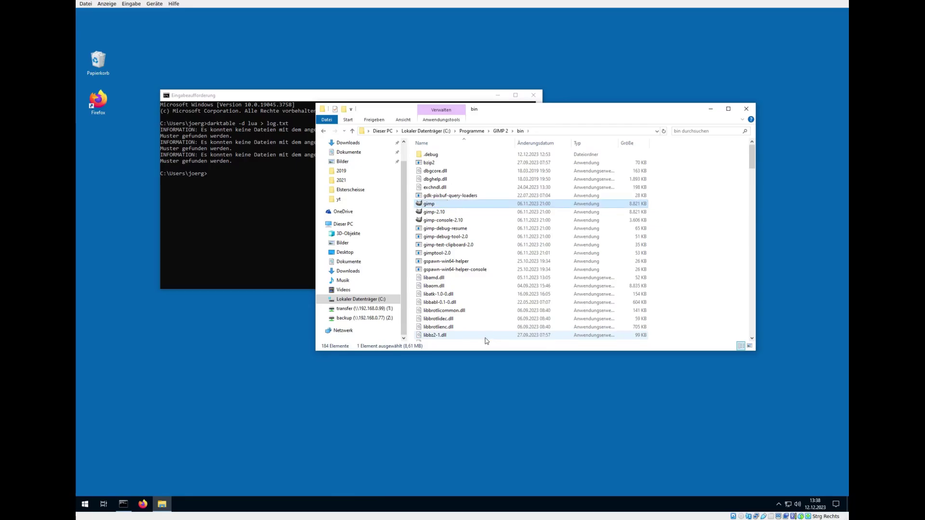
# Step: Open Windows search from the Start button's context menu
pyautogui.click(85, 505)
pyautogui.rightClick(84, 506)
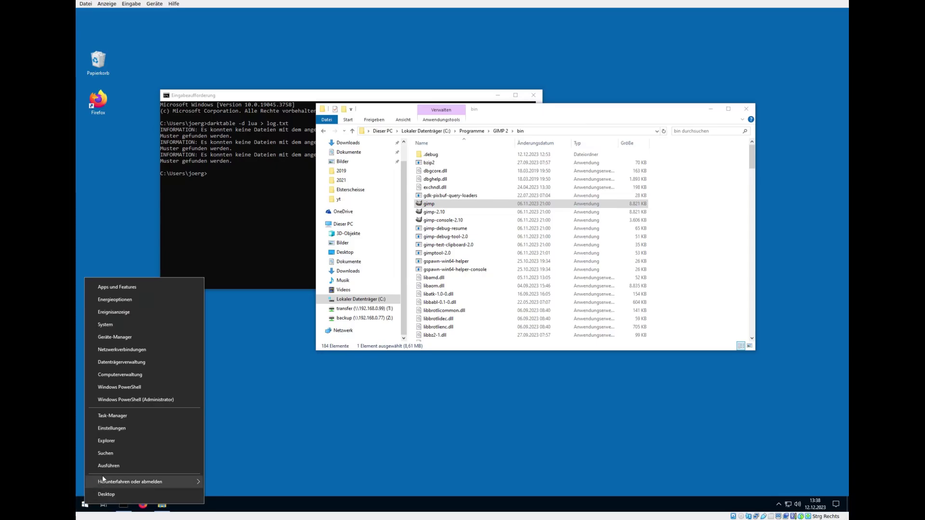
pyautogui.click(105, 453)
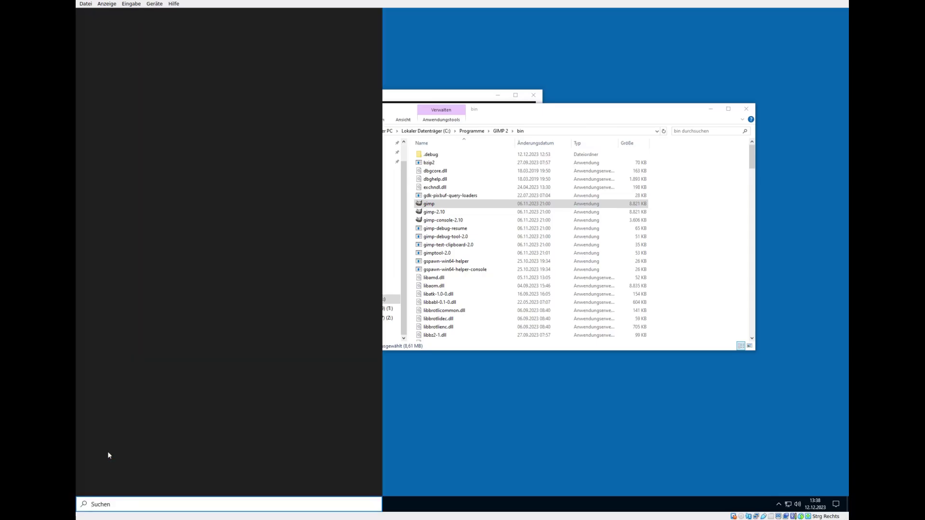
# Step: Open the environment variables via an 'env' search and edit the user Path variable
pyautogui.write('env')
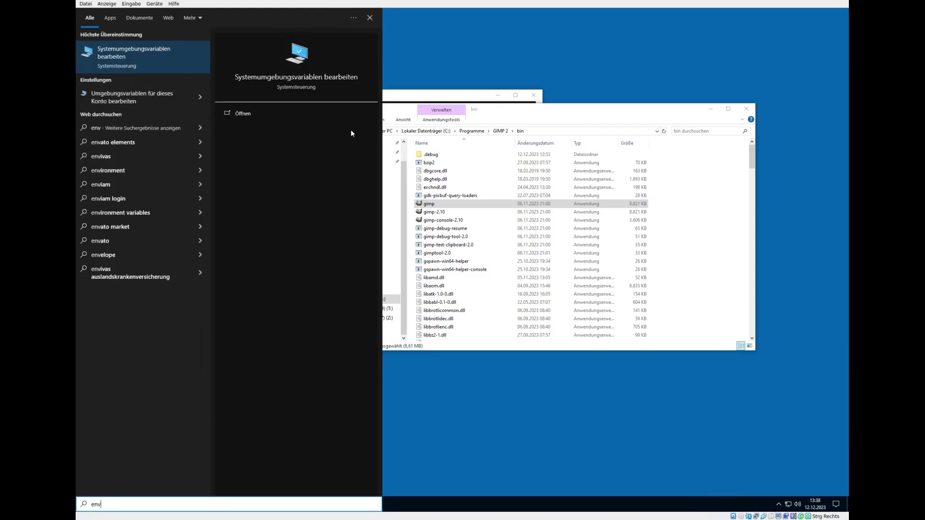
pyautogui.click(308, 78)
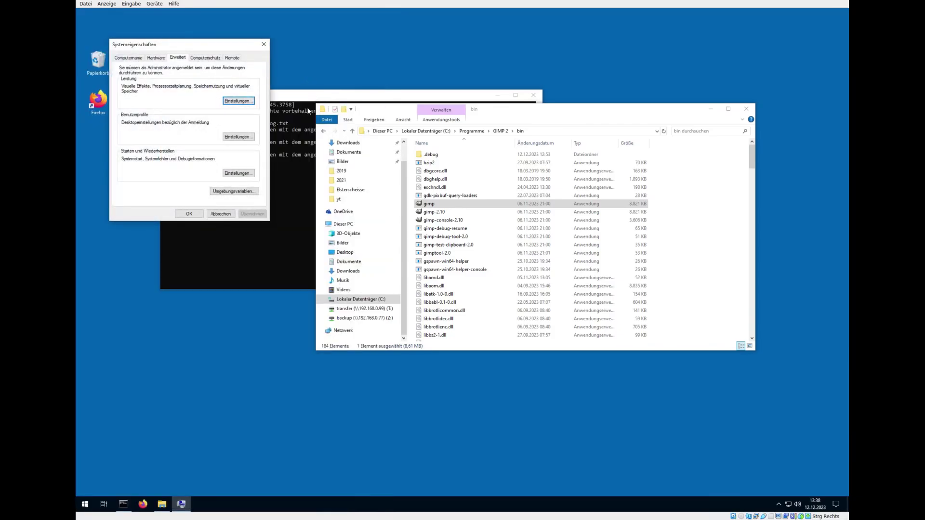
pyautogui.click(236, 191)
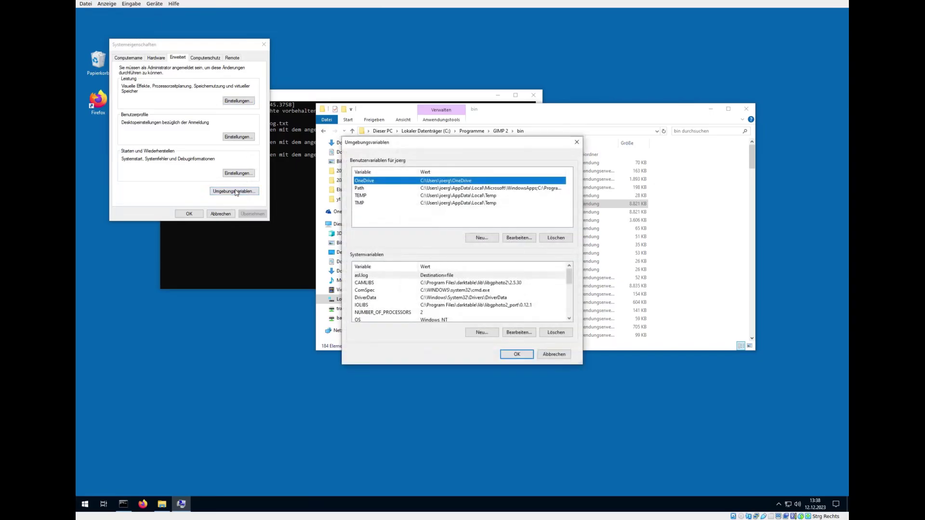
pyautogui.click(431, 193)
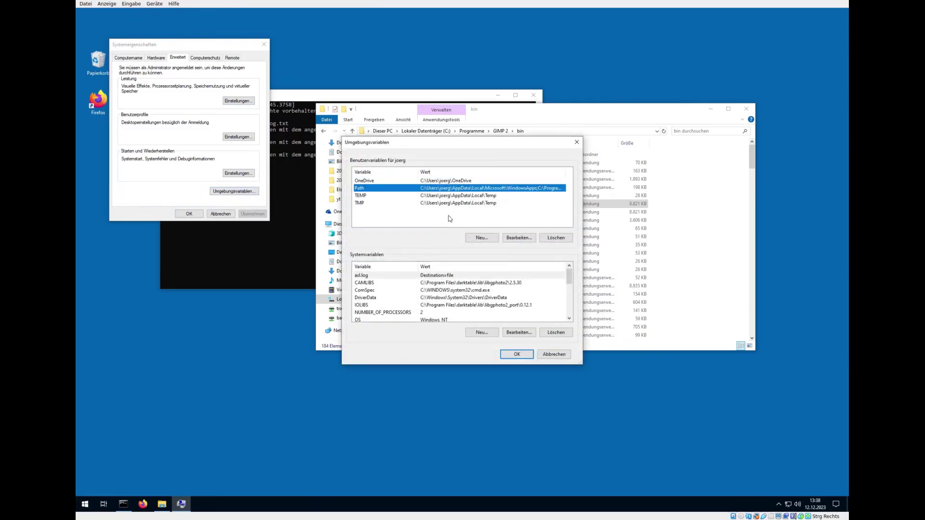
pyautogui.click(524, 239)
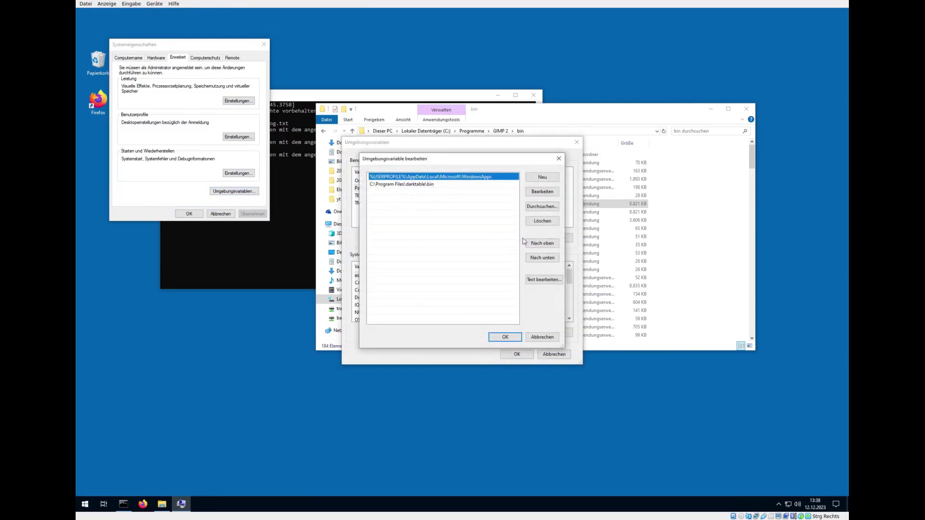
# Step: Add C:\Program Files\GIMP 2\bin as a new user Path entry and save it
pyautogui.click(540, 178)
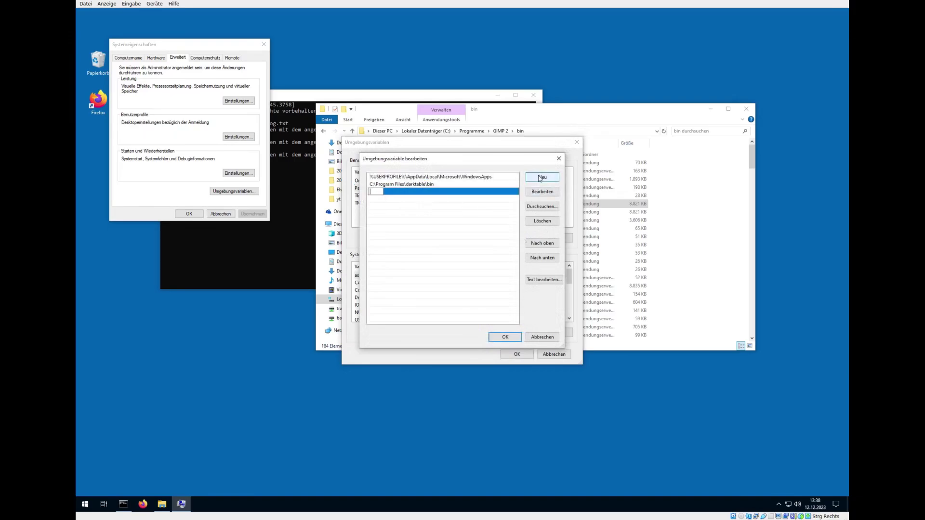
pyautogui.click(542, 206)
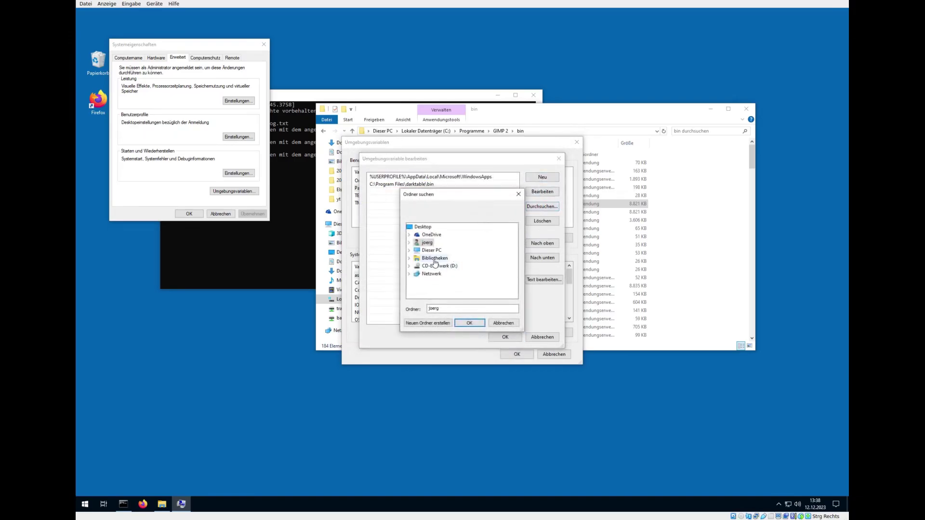
pyautogui.doubleClick(432, 251)
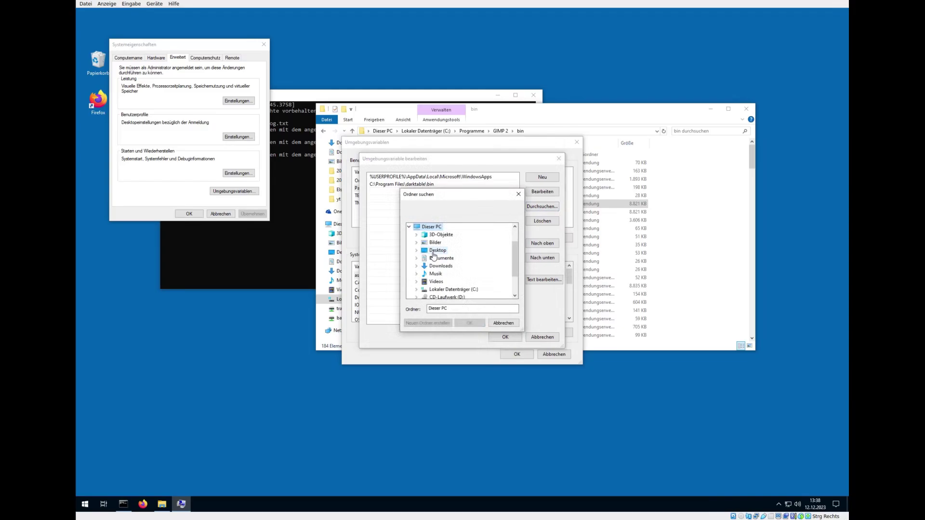
pyautogui.doubleClick(468, 289)
pyautogui.scroll(-2, 481, 277)
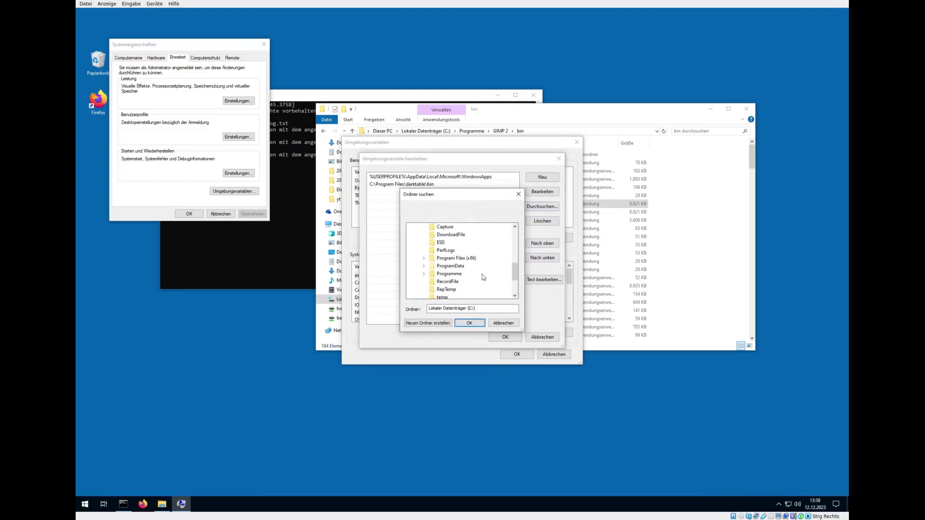
pyautogui.doubleClick(458, 278)
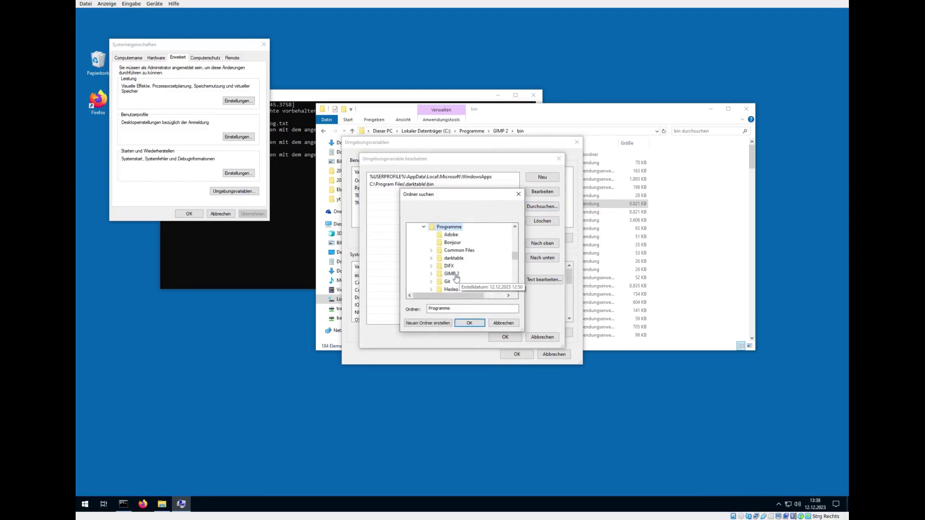
pyautogui.doubleClick(458, 276)
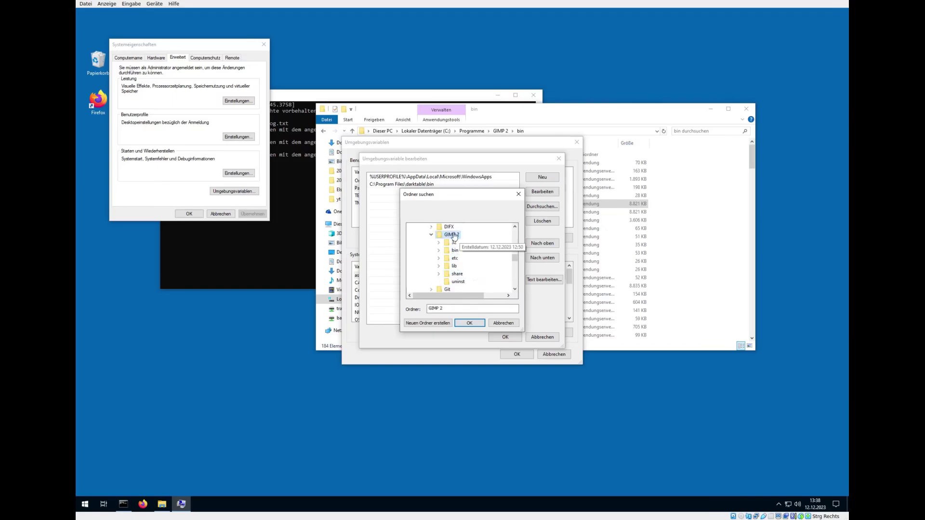
pyautogui.doubleClick(452, 252)
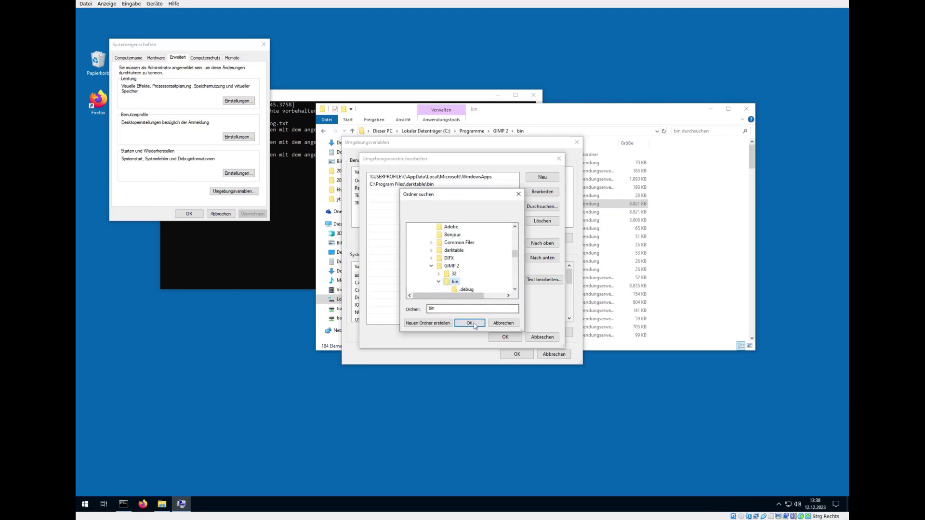
pyautogui.click(475, 324)
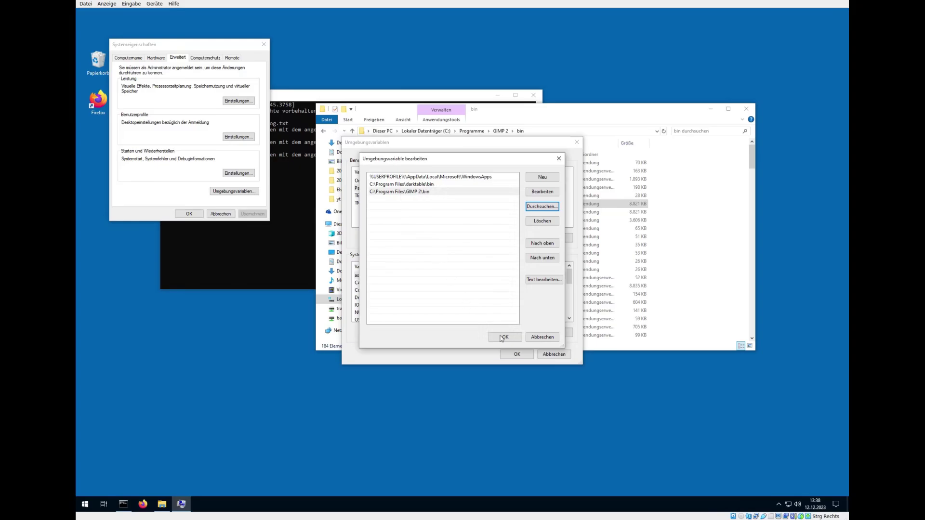
pyautogui.click(503, 337)
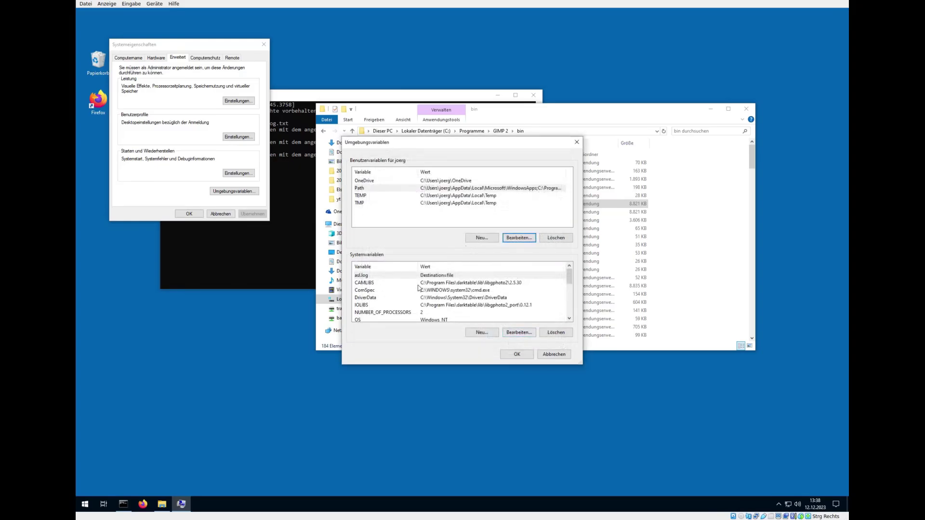
# Step: Select the system Path variable and start a new entry in its editor
pyautogui.scroll(-1, 415, 302)
pyautogui.scroll(-1, 416, 302)
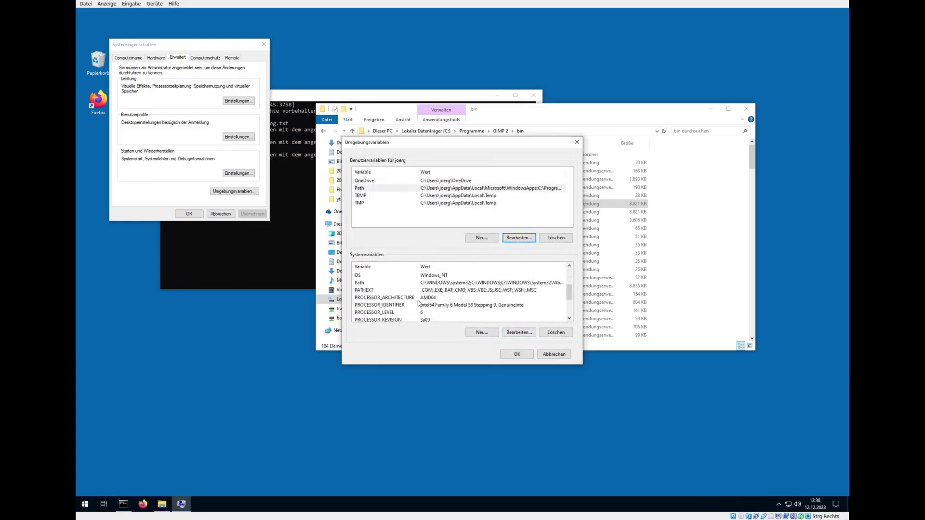
pyautogui.click(442, 283)
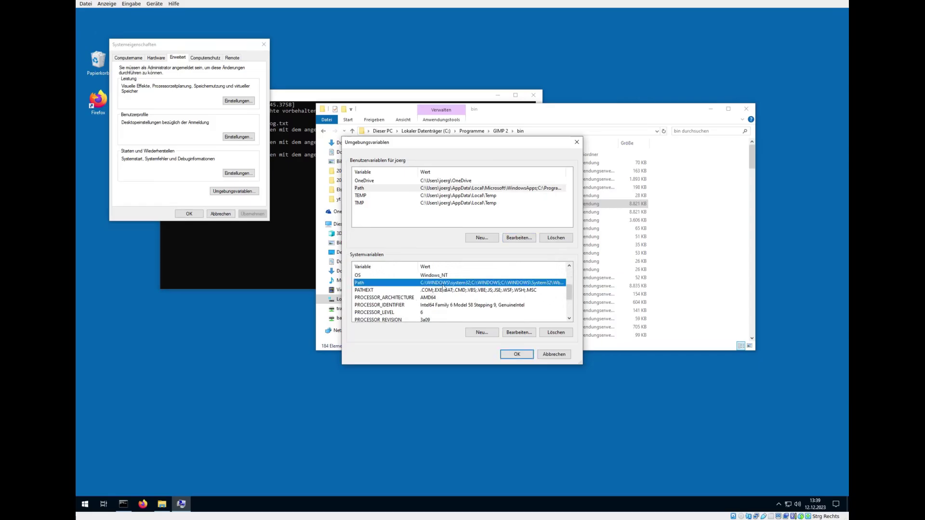
pyautogui.click(515, 332)
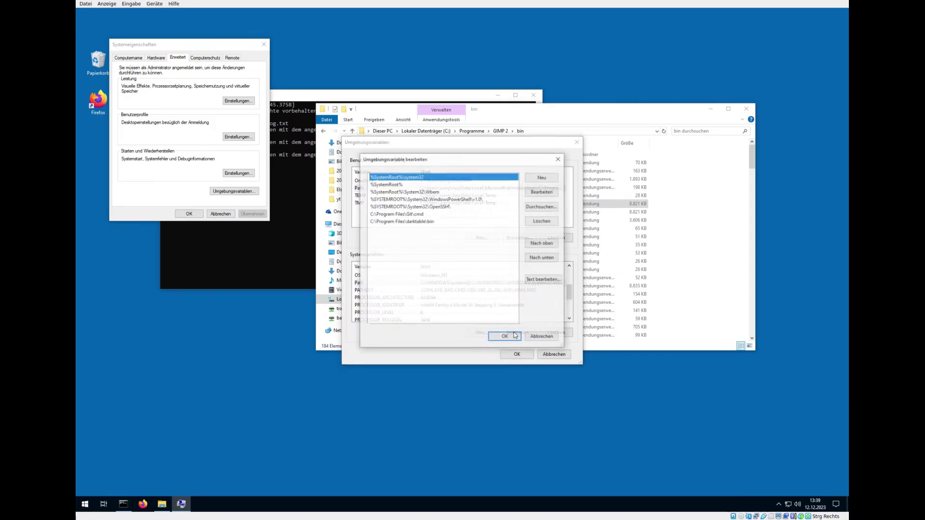
pyautogui.click(542, 177)
# Step: Add C:\Program Files\GIMP 2\bin to the system Path and apply all variable changes
pyautogui.click(541, 206)
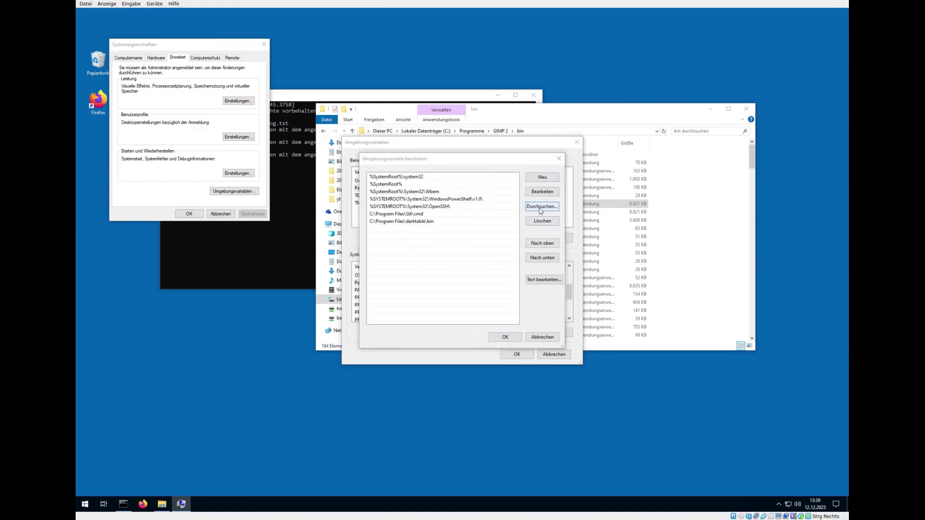
pyautogui.doubleClick(436, 251)
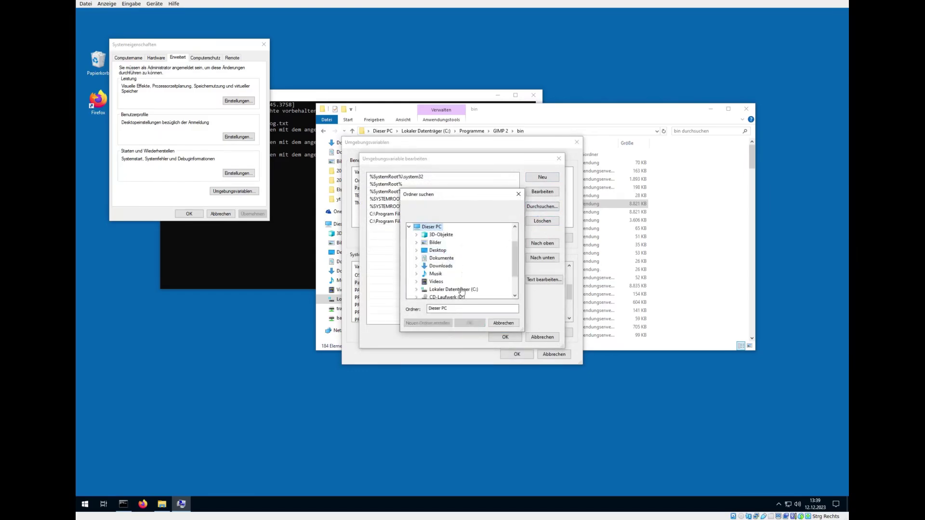
pyautogui.doubleClick(462, 290)
pyautogui.scroll(-2, 463, 276)
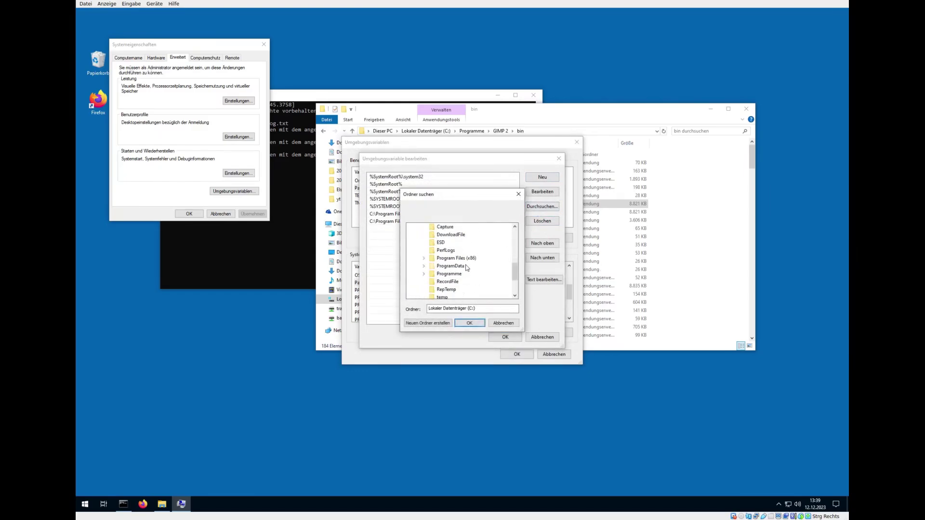
pyautogui.doubleClick(448, 274)
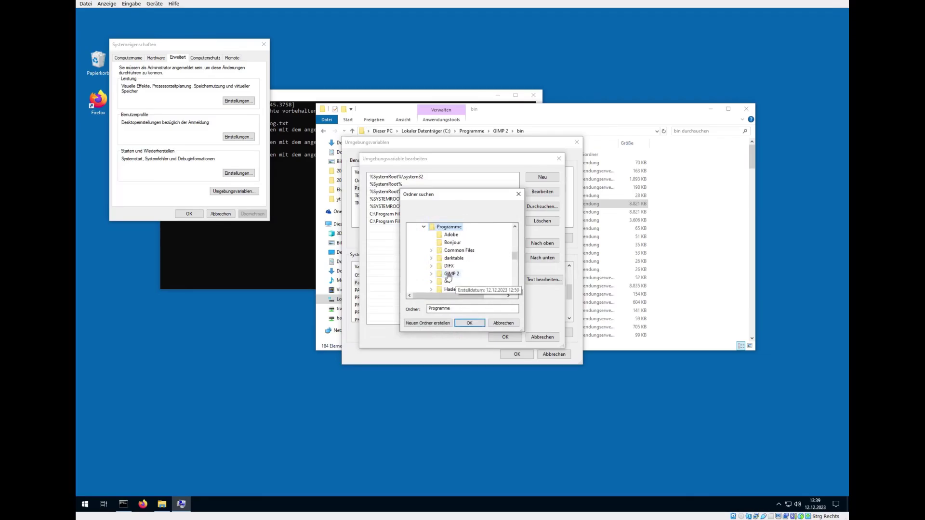
pyautogui.doubleClick(451, 280)
pyautogui.doubleClick(455, 251)
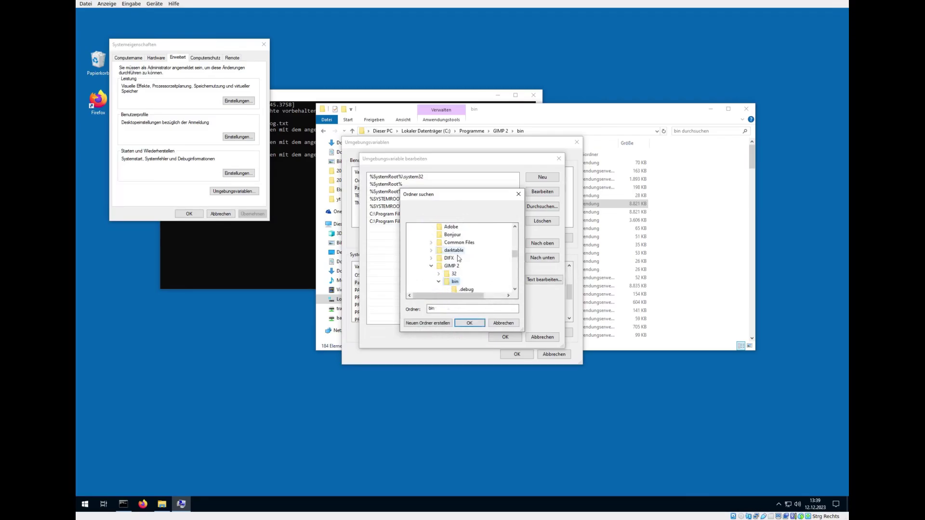
pyautogui.click(471, 322)
pyautogui.click(503, 337)
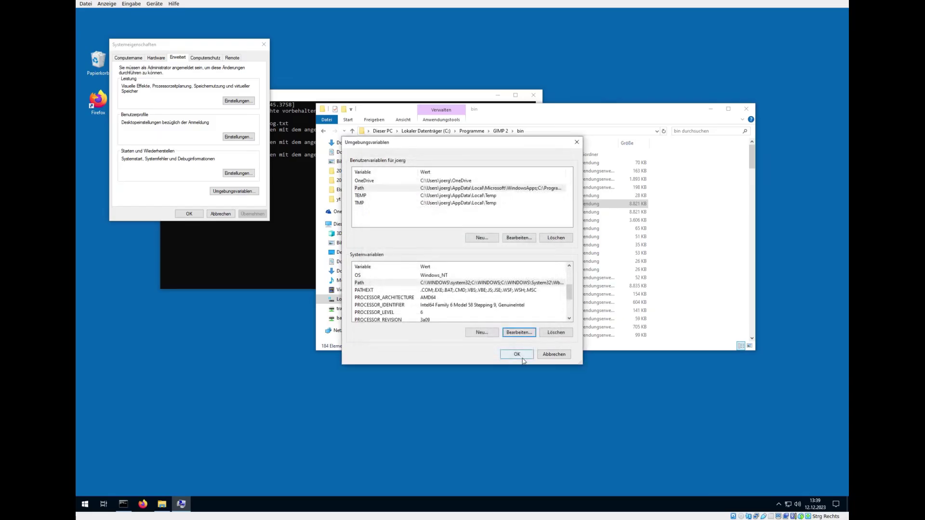
pyautogui.click(517, 355)
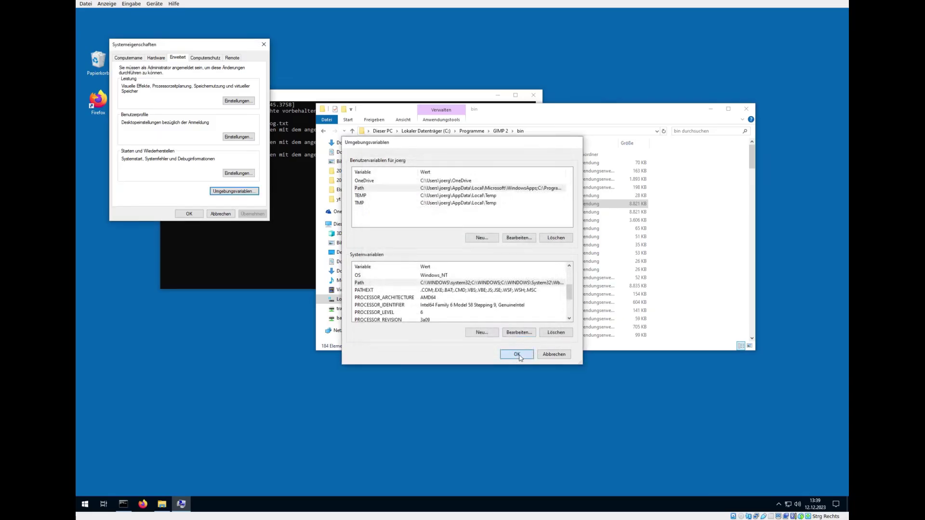
# Step: Close System Properties and sign out of Windows through the Start menu account options
pyautogui.click(195, 216)
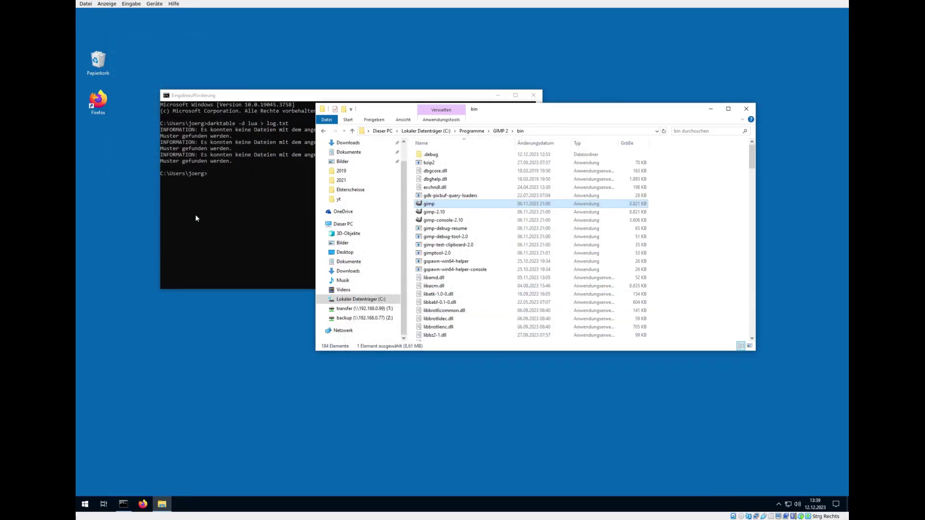
pyautogui.click(85, 504)
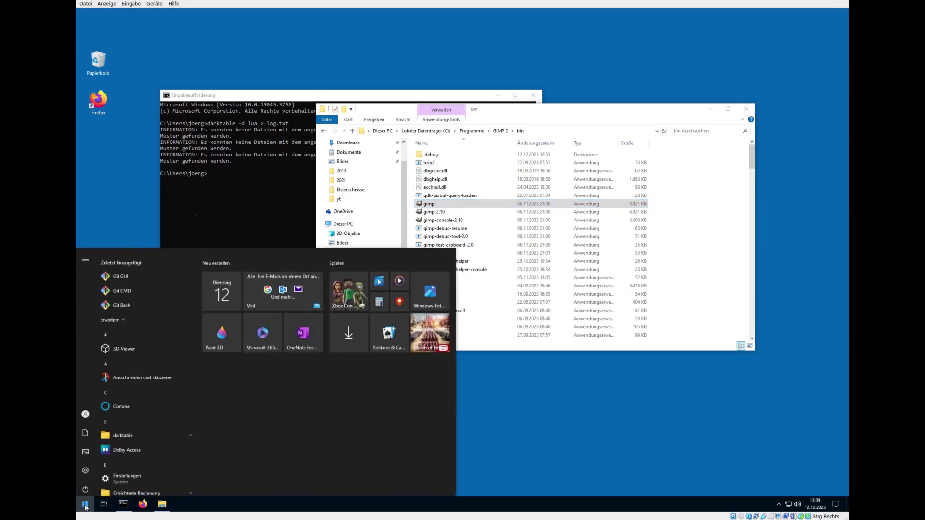
pyautogui.click(86, 412)
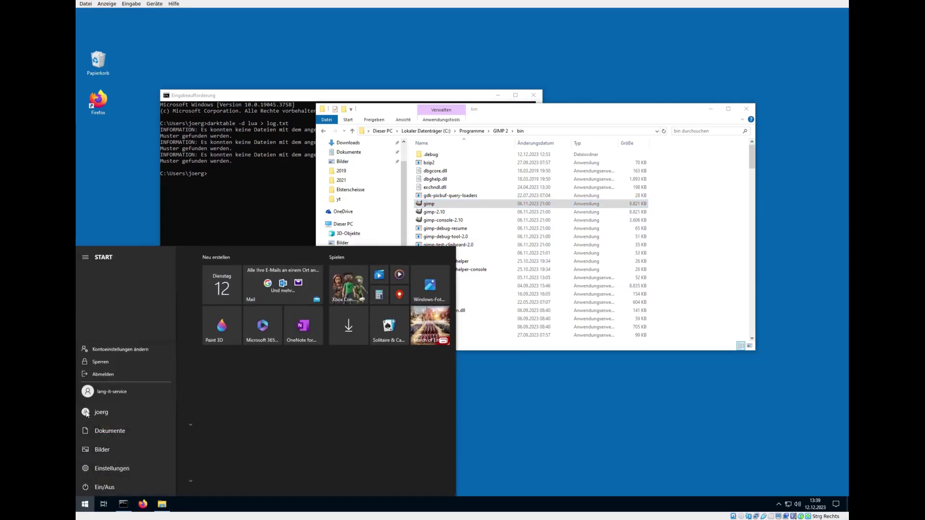
pyautogui.click(104, 373)
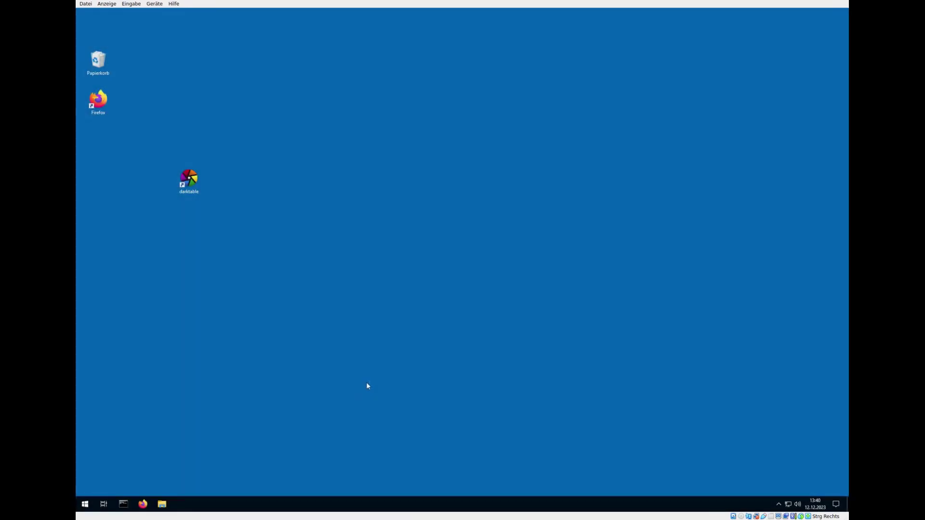
# Step: Launch darktable and export the thistle photo to the Edit with GIMP storage
pyautogui.doubleClick(174, 189)
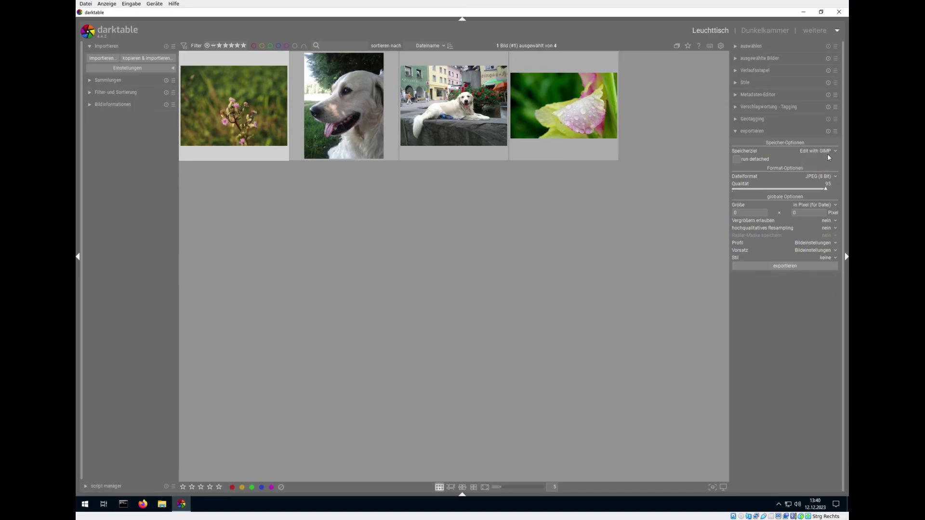
pyautogui.click(788, 268)
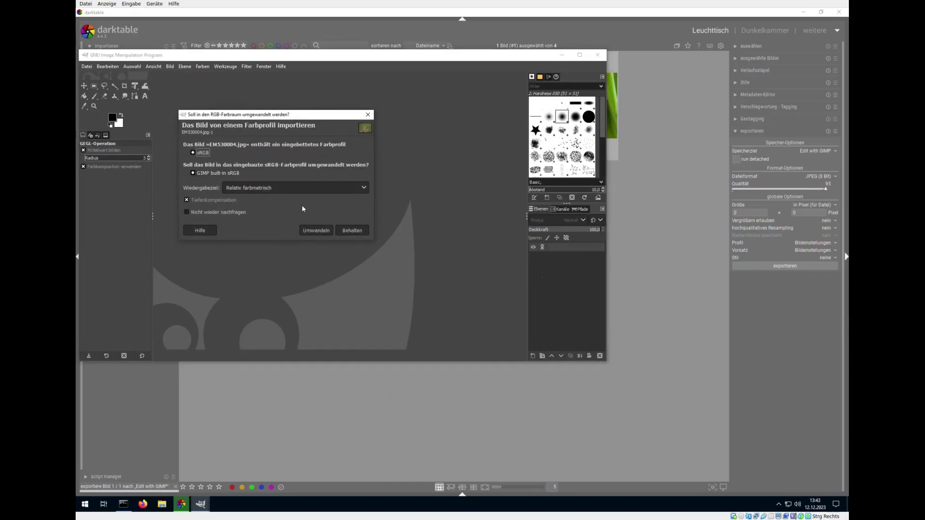
# Step: Accept the colour-profile prompt, maximize GIMP, and widen the brushes and layers dock
pyautogui.click(359, 232)
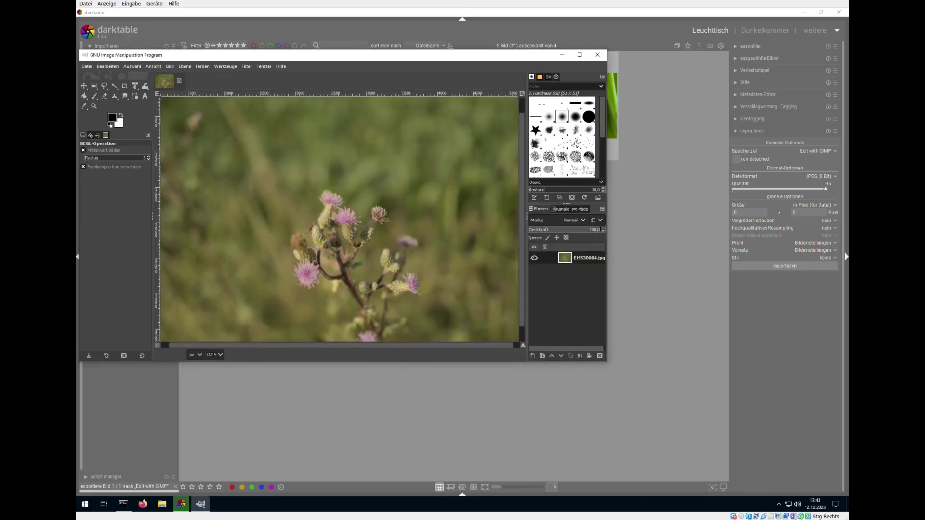
pyautogui.click(579, 56)
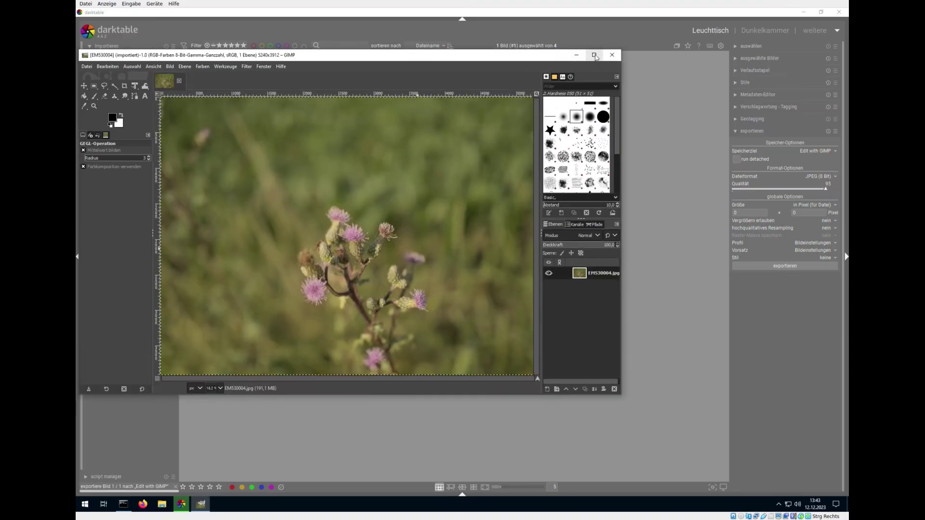
pyautogui.click(594, 55)
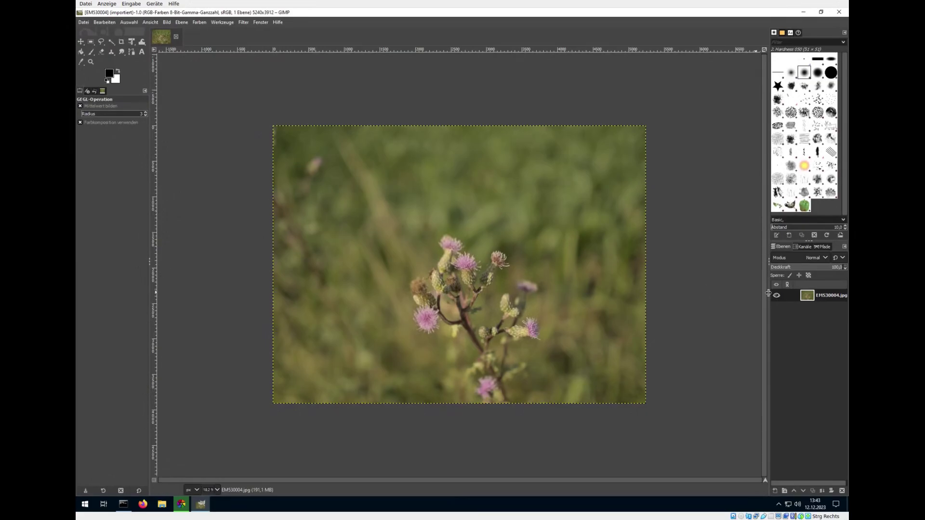
pyautogui.moveTo(767, 293); pyautogui.dragTo(725, 294)
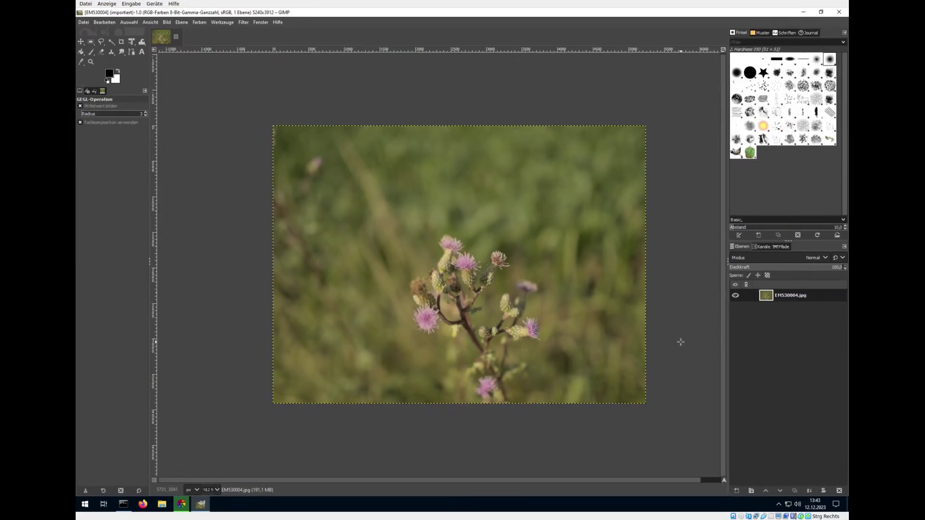